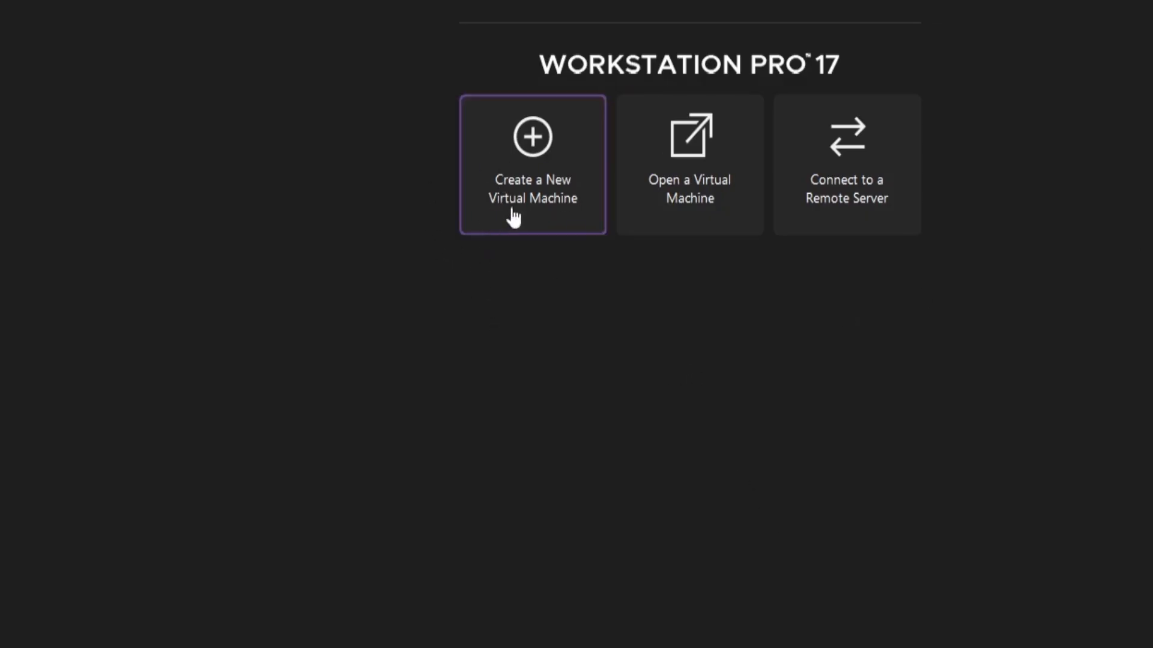
Start the New Virtual Machine Wizard and choose 'I will install the operating system later'
{"action": "left_click", "coordinate": [539, 195]}
{"action": "left_click", "coordinate": [680, 595]}
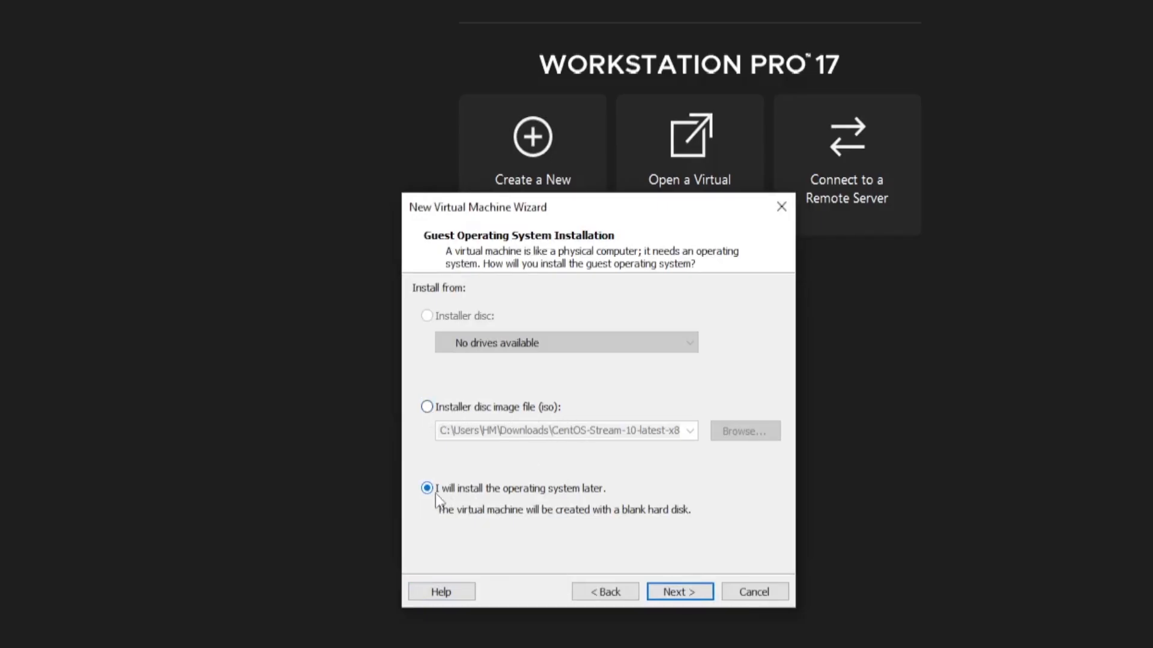
{"action": "left_click", "coordinate": [428, 406]}
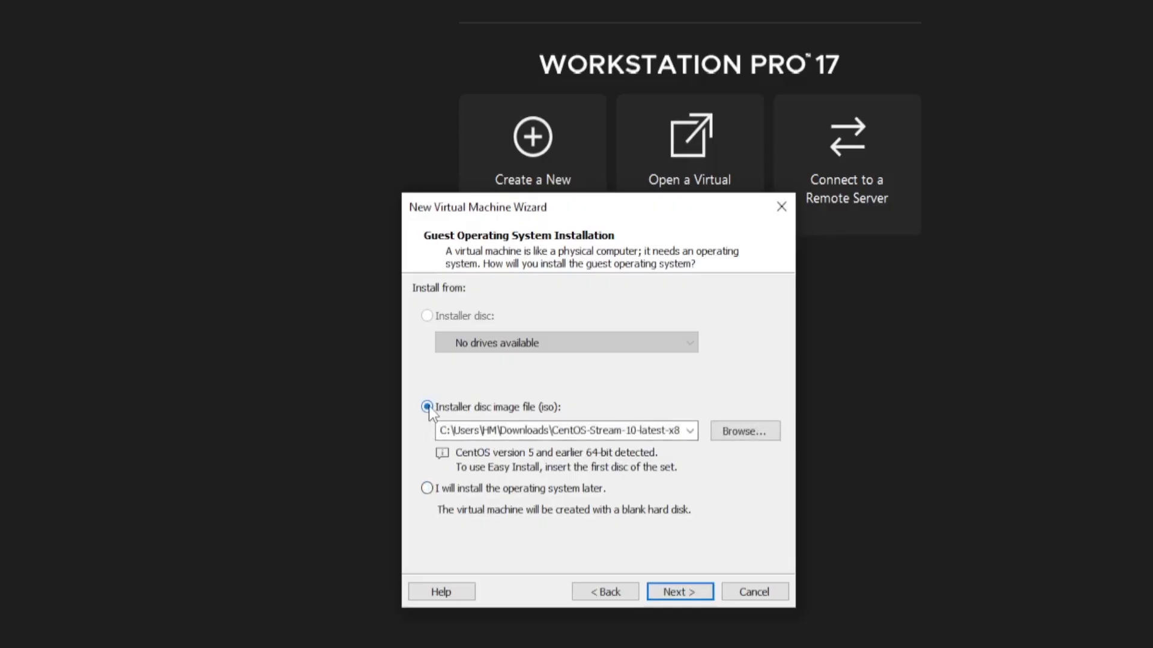
{"action": "left_click", "coordinate": [427, 489]}
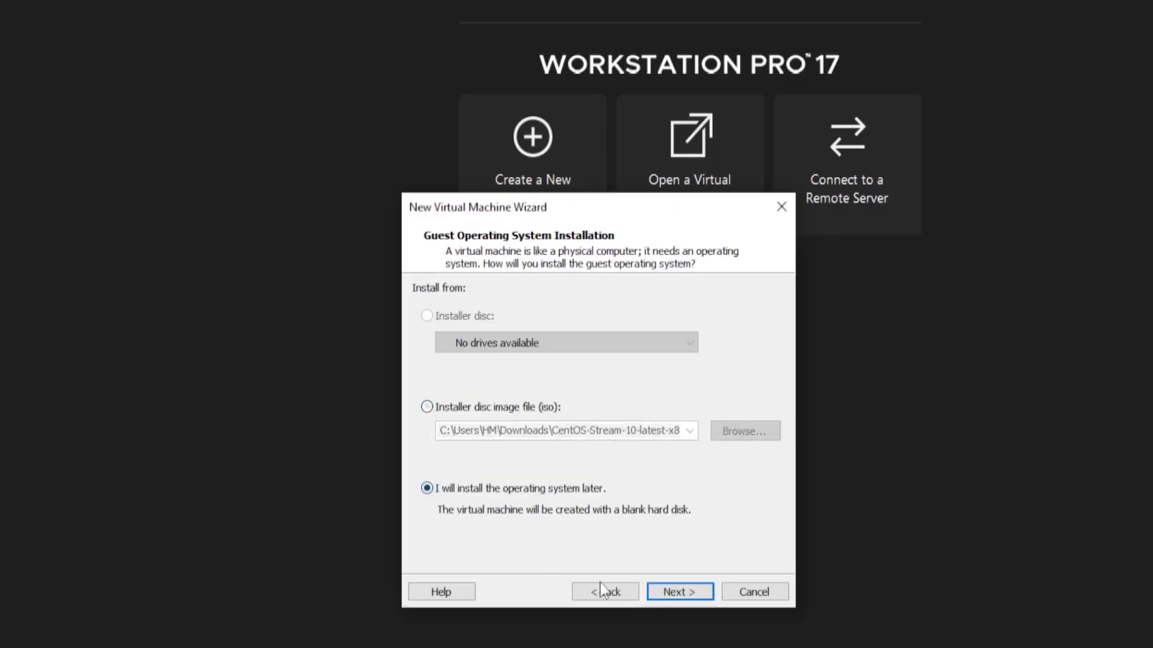
Choose Other as the guest operating system with version MS-DOS, then go back one page
{"action": "left_click", "coordinate": [680, 592]}
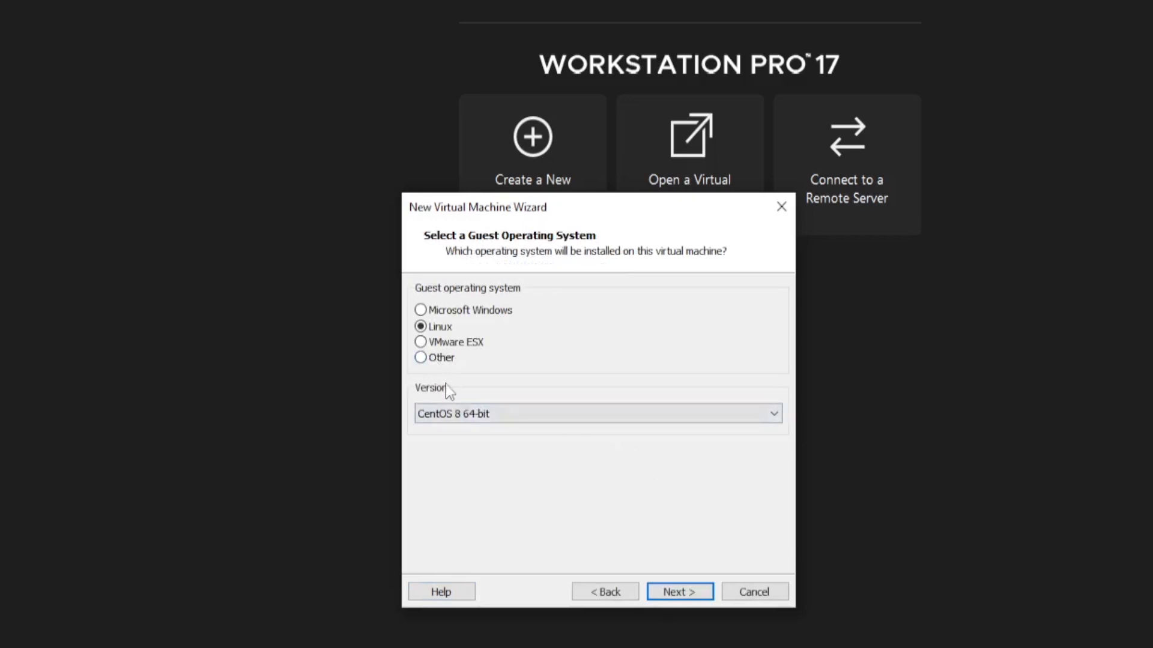
{"action": "left_click", "coordinate": [423, 357]}
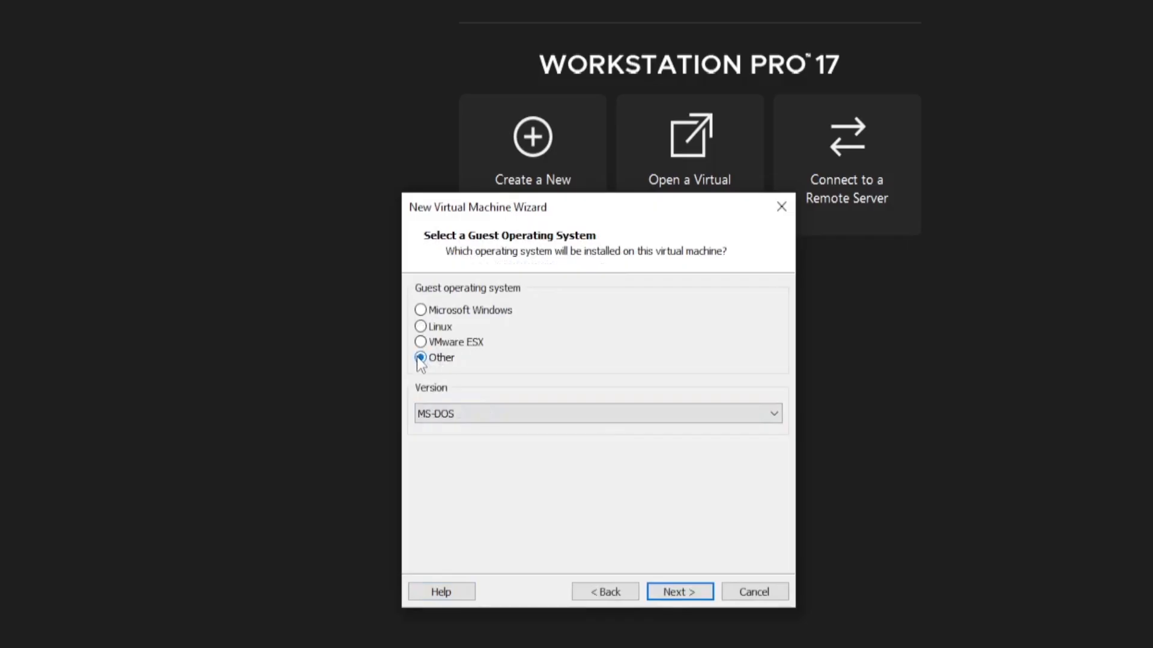
{"action": "left_click", "coordinate": [501, 413]}
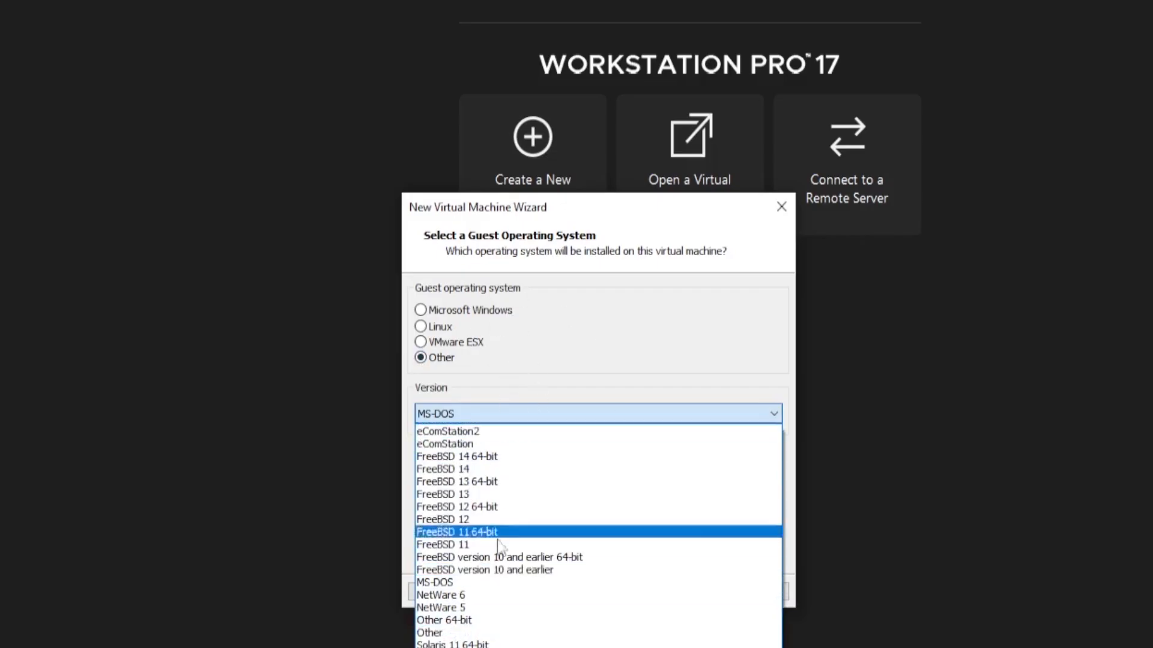
{"action": "left_click", "coordinate": [498, 362]}
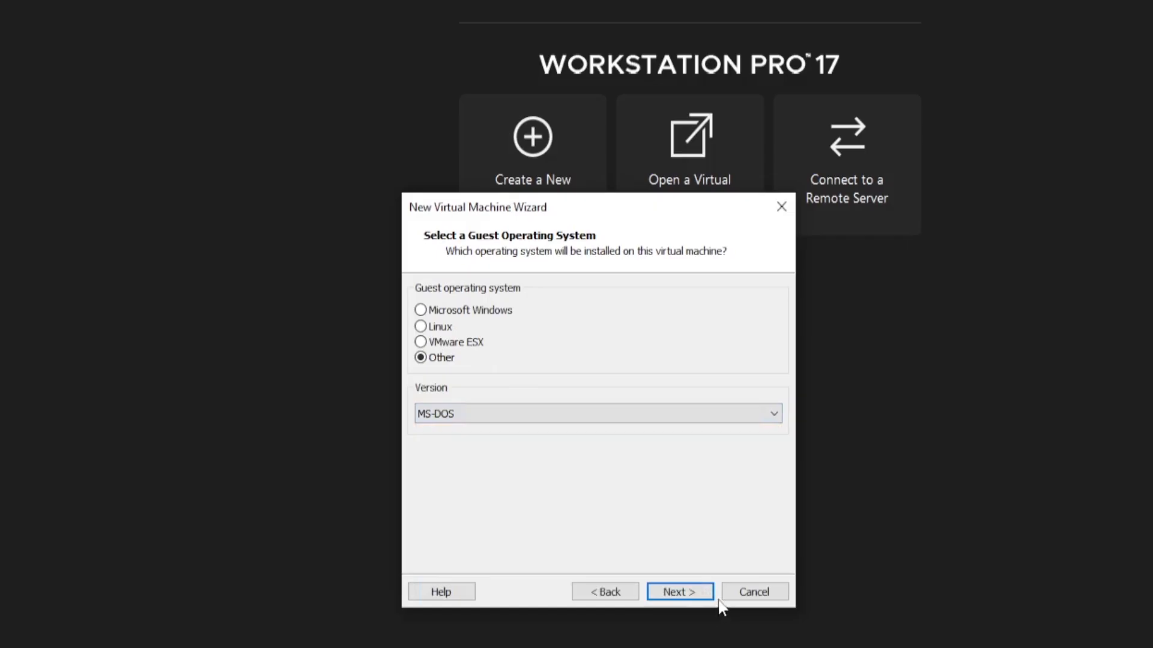
{"action": "left_click", "coordinate": [607, 593]}
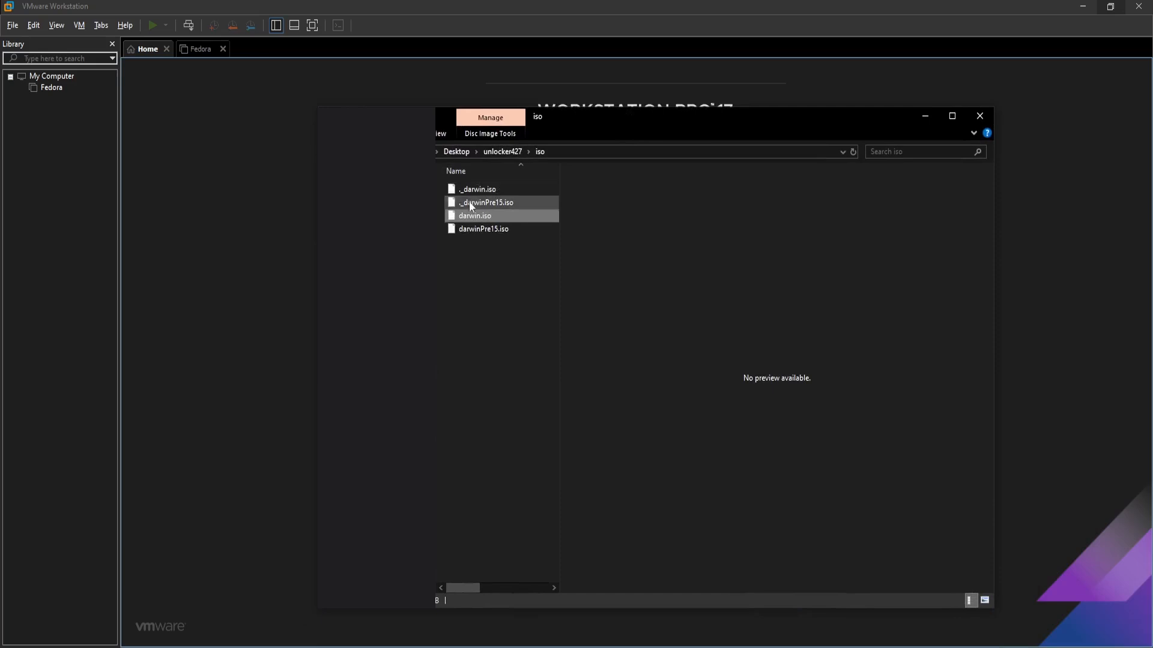
Go up from the iso folder to the Desktop and open the unlocker427 folder
{"action": "left_click", "coordinate": [461, 157]}
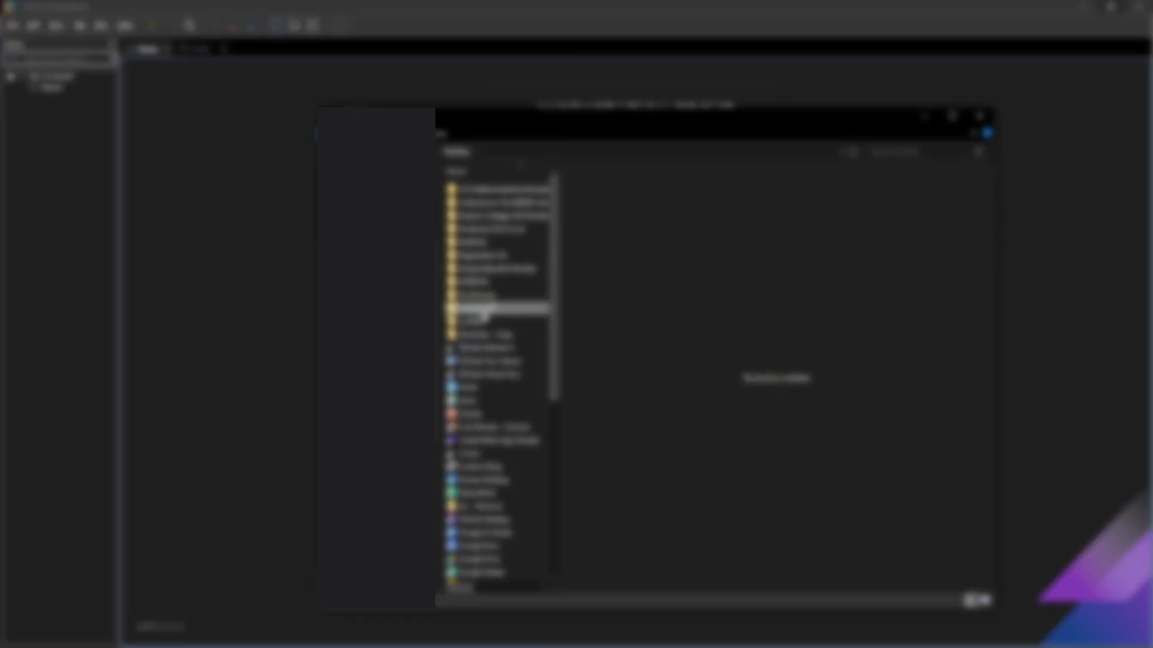
{"action": "double_click", "coordinate": [481, 309]}
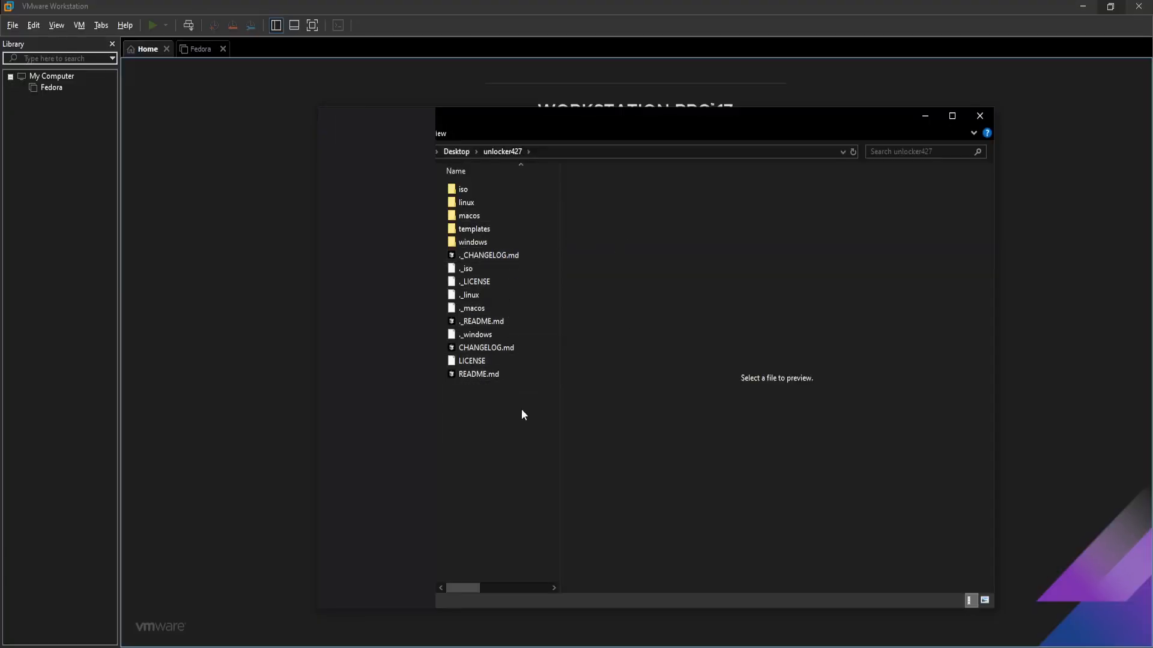
Run unlock.exe from the unlocker427\windows folder
{"action": "double_click", "coordinate": [473, 242]}
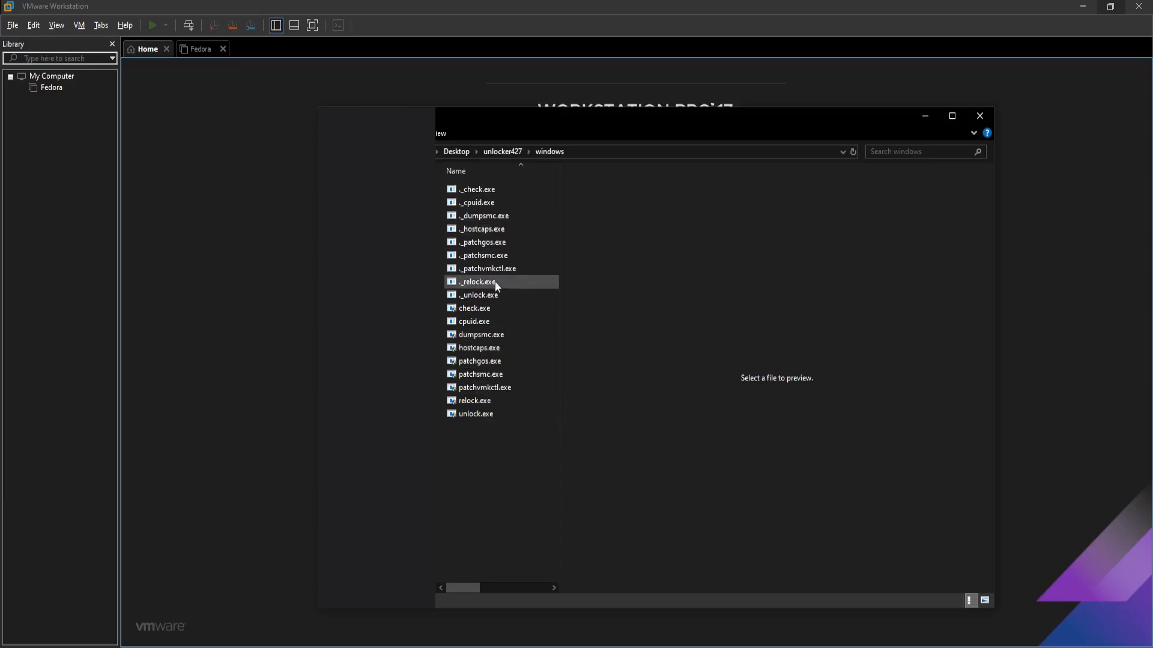
{"action": "left_click", "coordinate": [477, 418]}
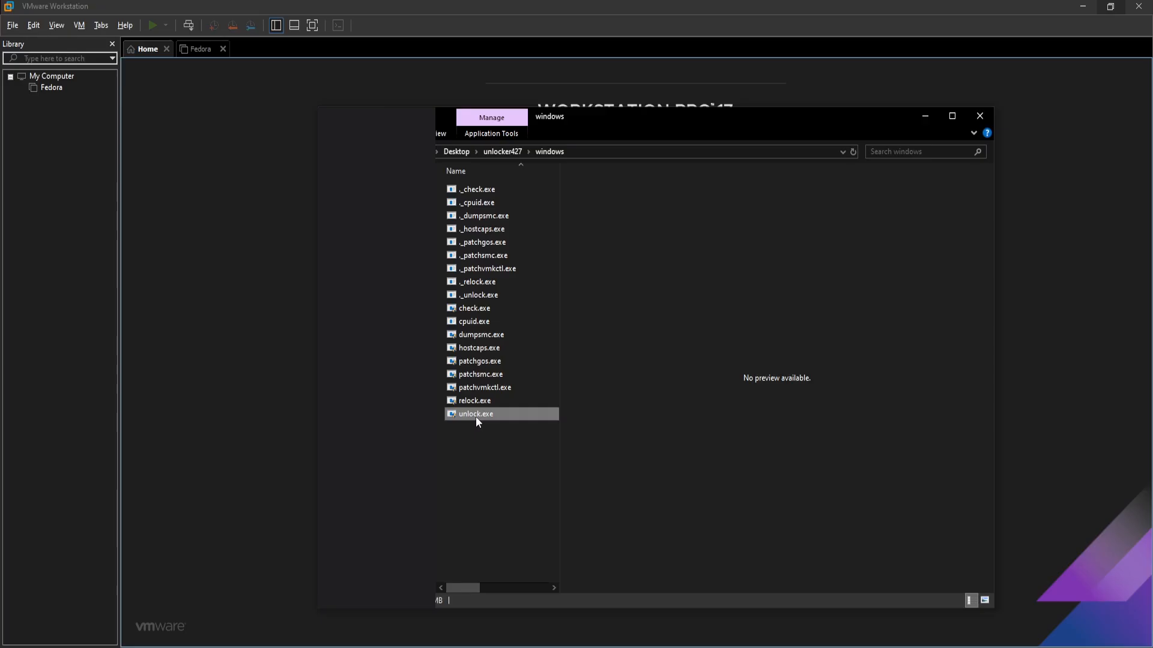
{"action": "double_click", "coordinate": [476, 417]}
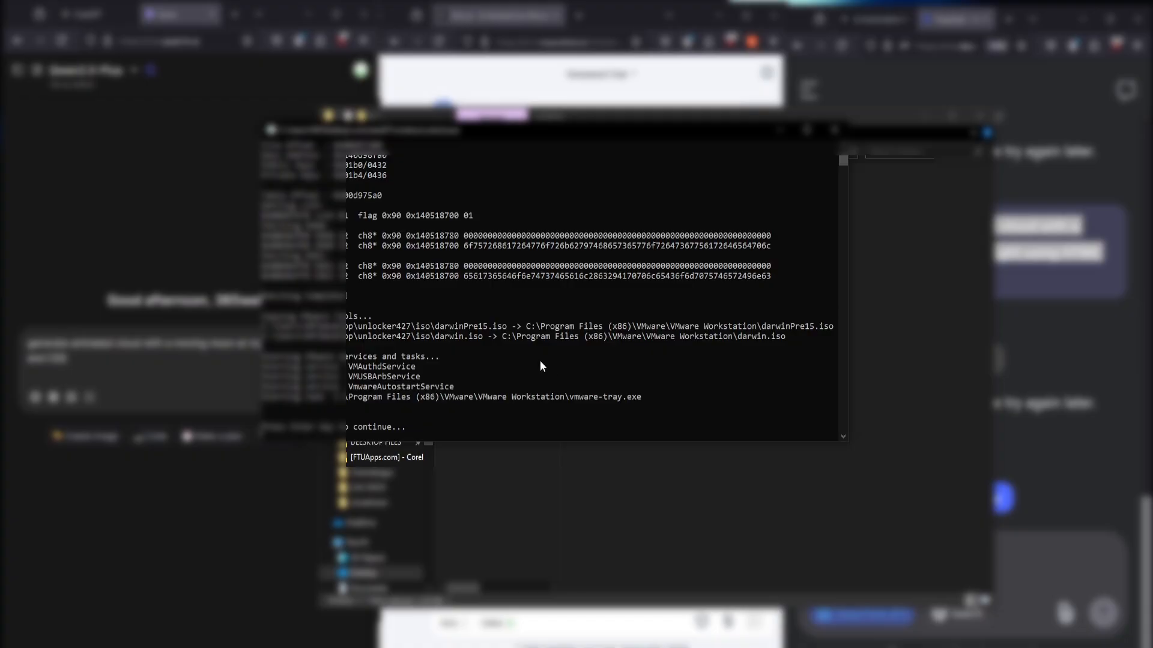
Review the unlocker's vmware-vmx-debug.exe patching output and bring the console in front of Explorer
{"action": "scroll", "coordinate": [476, 339], "scroll_direction": "up", "scroll_amount": 10}
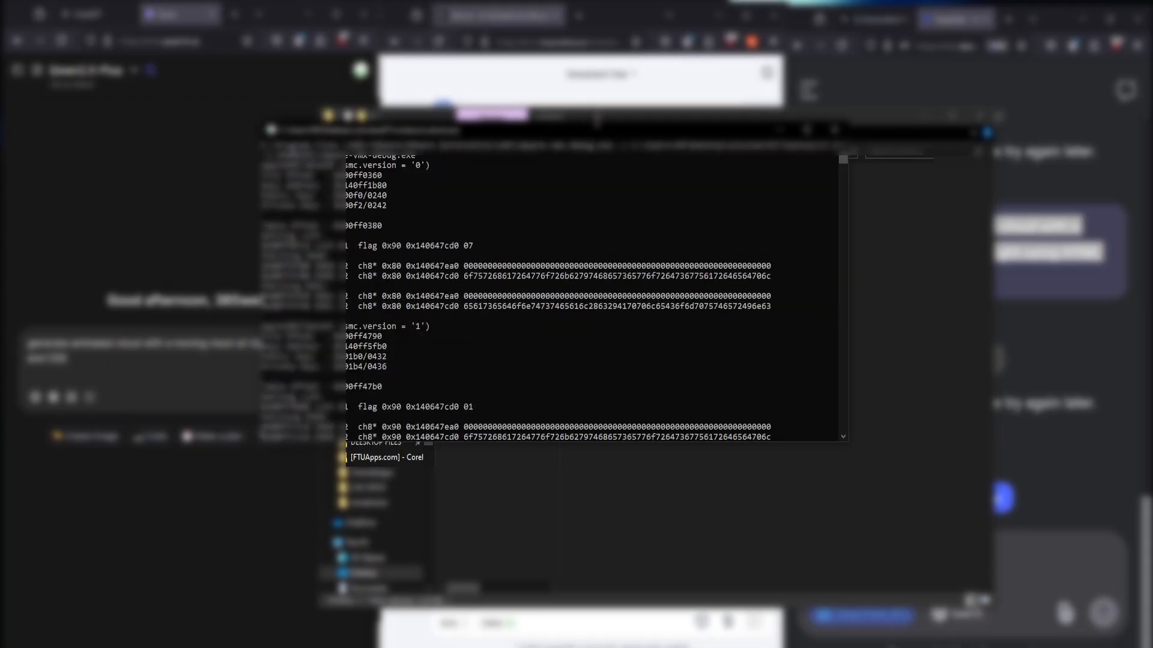
{"action": "left_click_drag", "start_coordinate": [599, 138], "coordinate": [784, 166]}
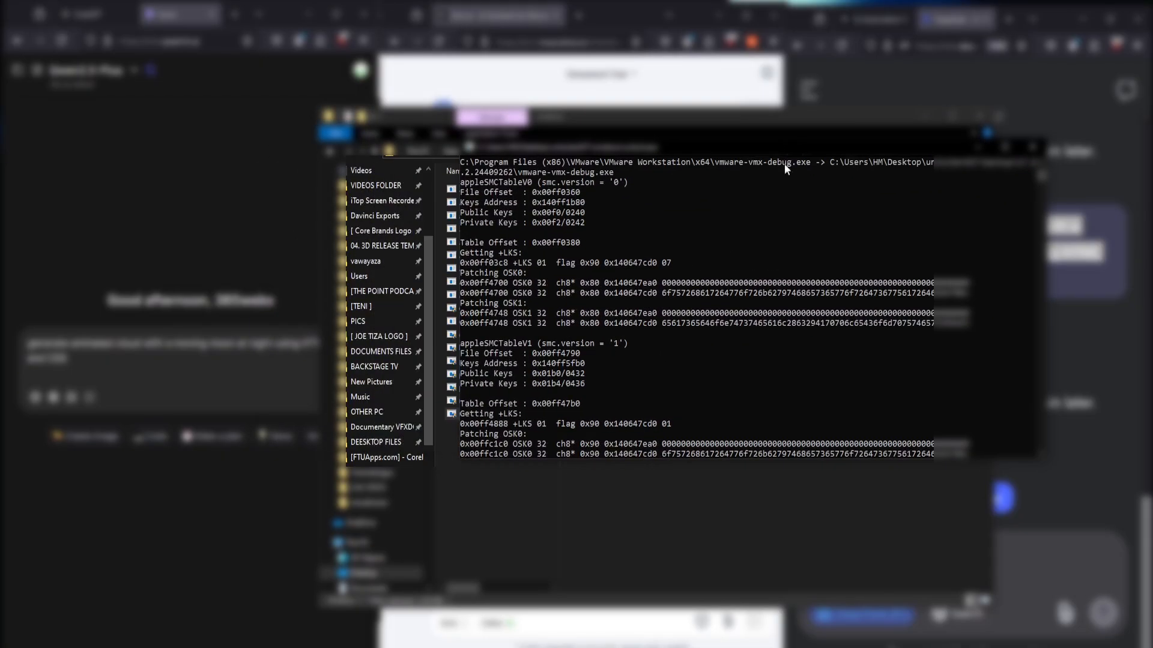
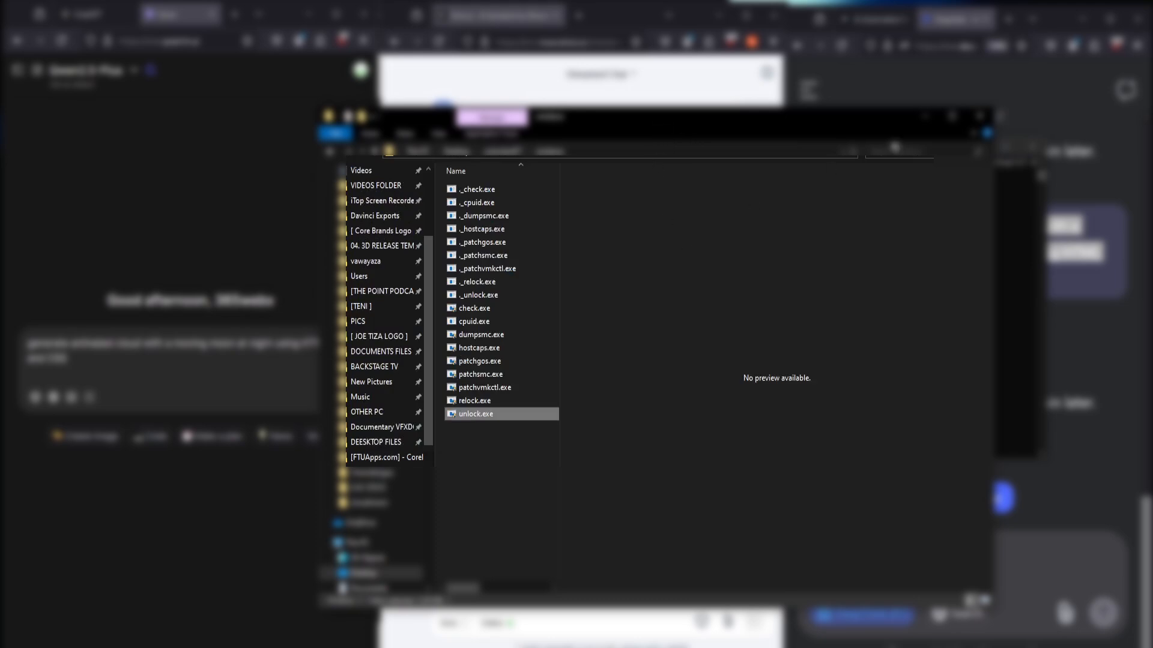
Minimize the unlocker427 Explorer window to reveal unlock.exe patching the appleSMC tables
{"action": "left_click", "coordinate": [925, 116]}
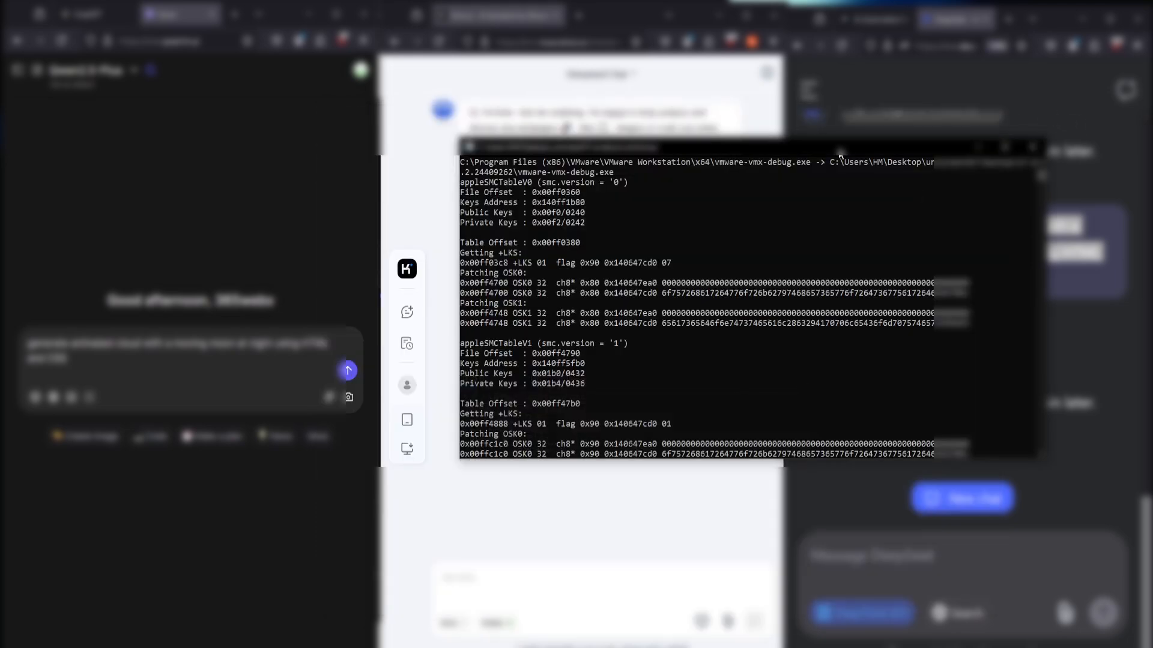
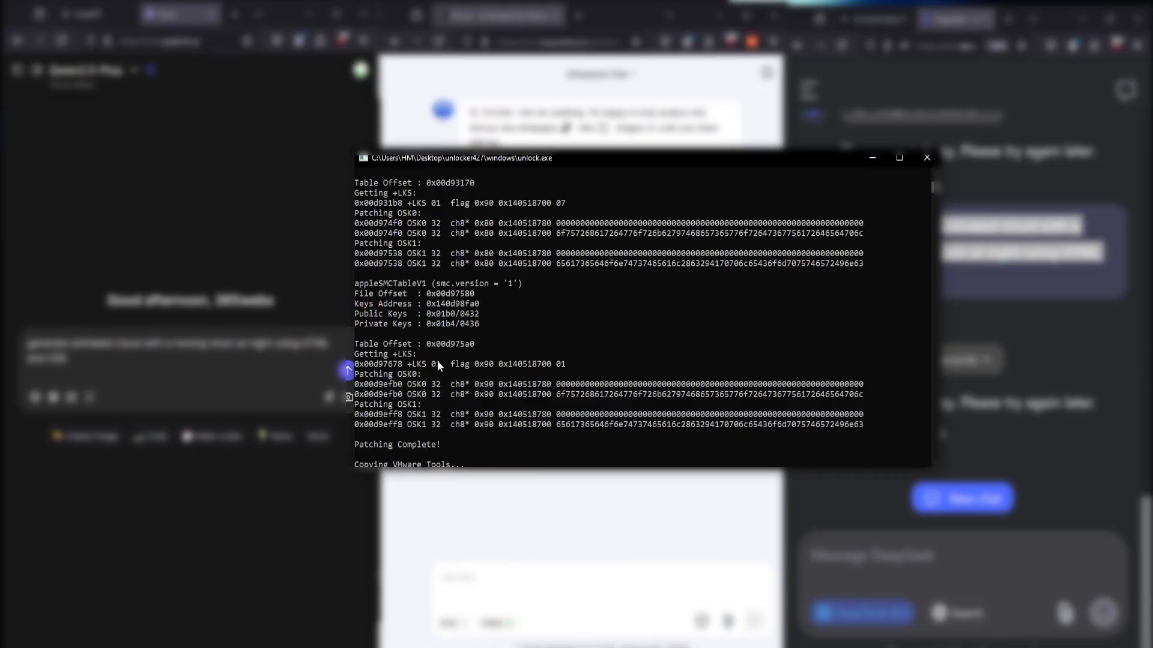
Let unlock.exe finish patching, confirm the completion prompt, and close its console window
{"action": "left_click", "coordinate": [501, 463]}
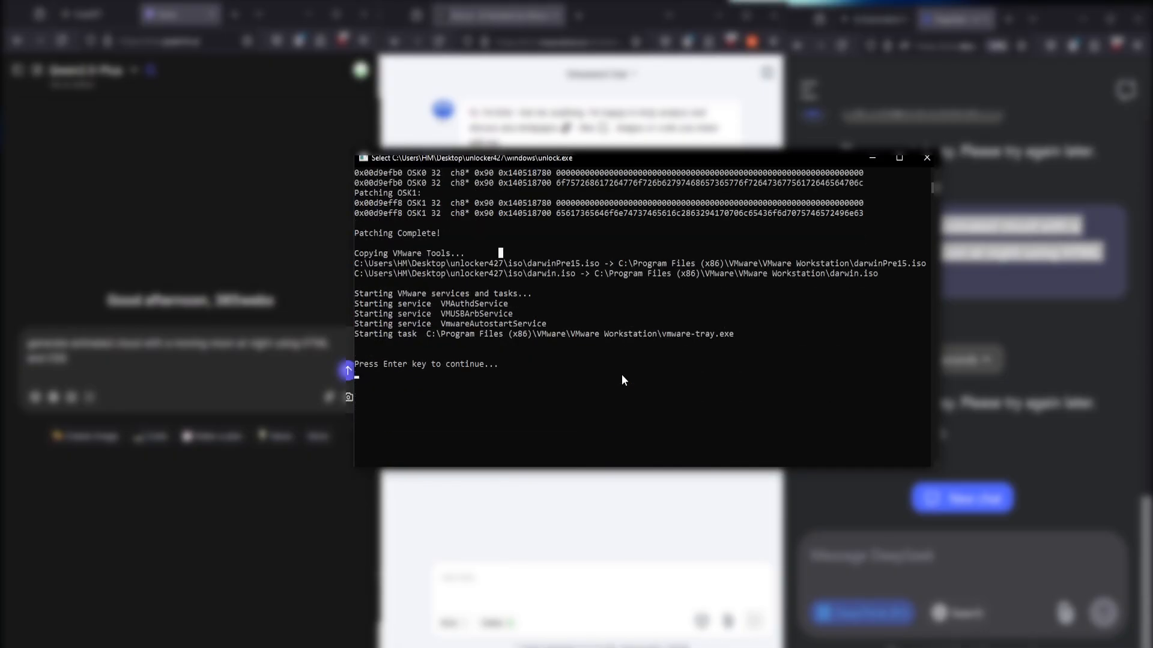
{"action": "left_click", "coordinate": [539, 363]}
{"action": "key", "text": "Return"}
{"action": "left_click", "coordinate": [468, 375]}
{"action": "left_click", "coordinate": [438, 394]}
{"action": "left_click", "coordinate": [927, 160]}
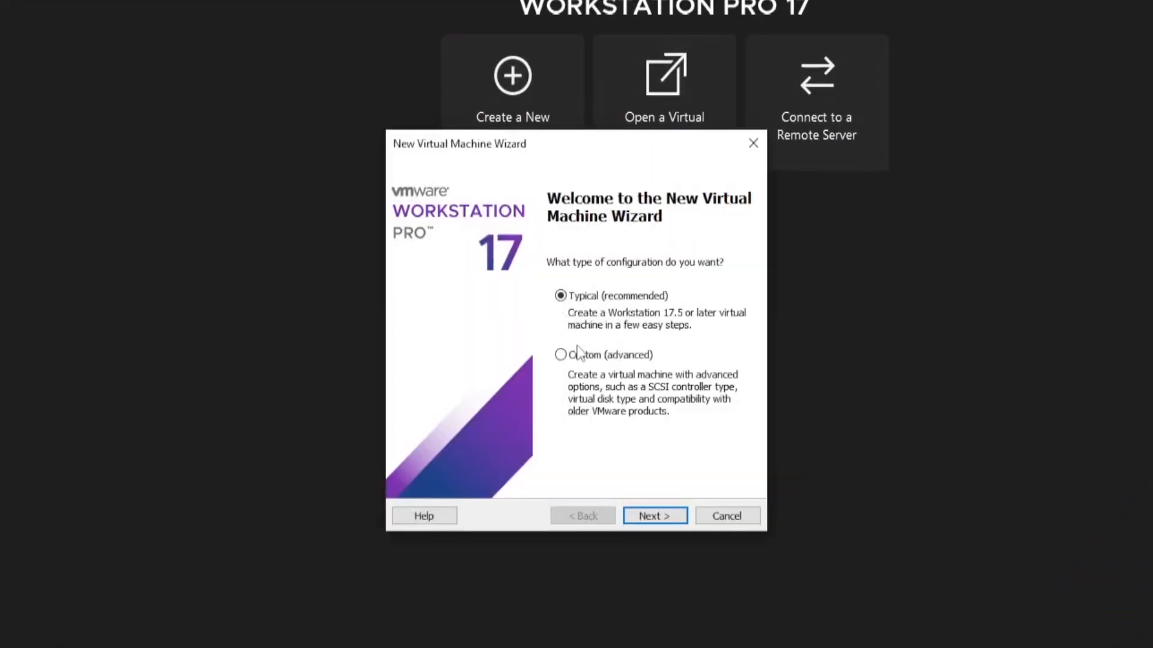
Choose a Typical setup, install the OS later, and select Apple macOS 10.14 as the guest
{"action": "left_click", "coordinate": [656, 514]}
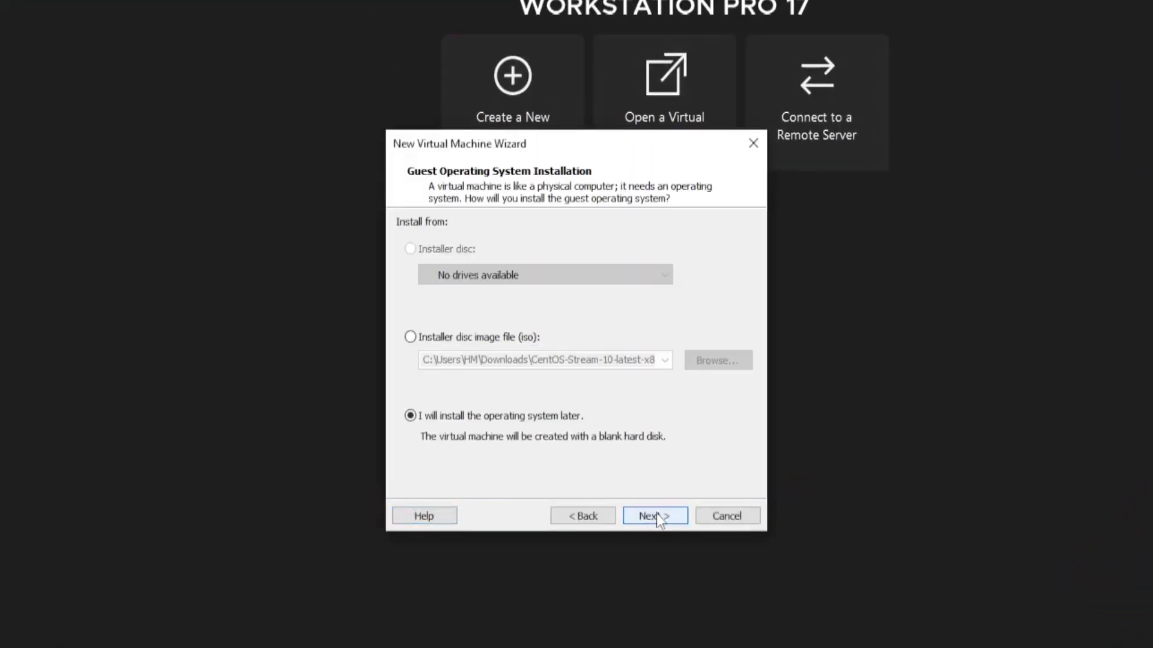
{"action": "left_click", "coordinate": [659, 516]}
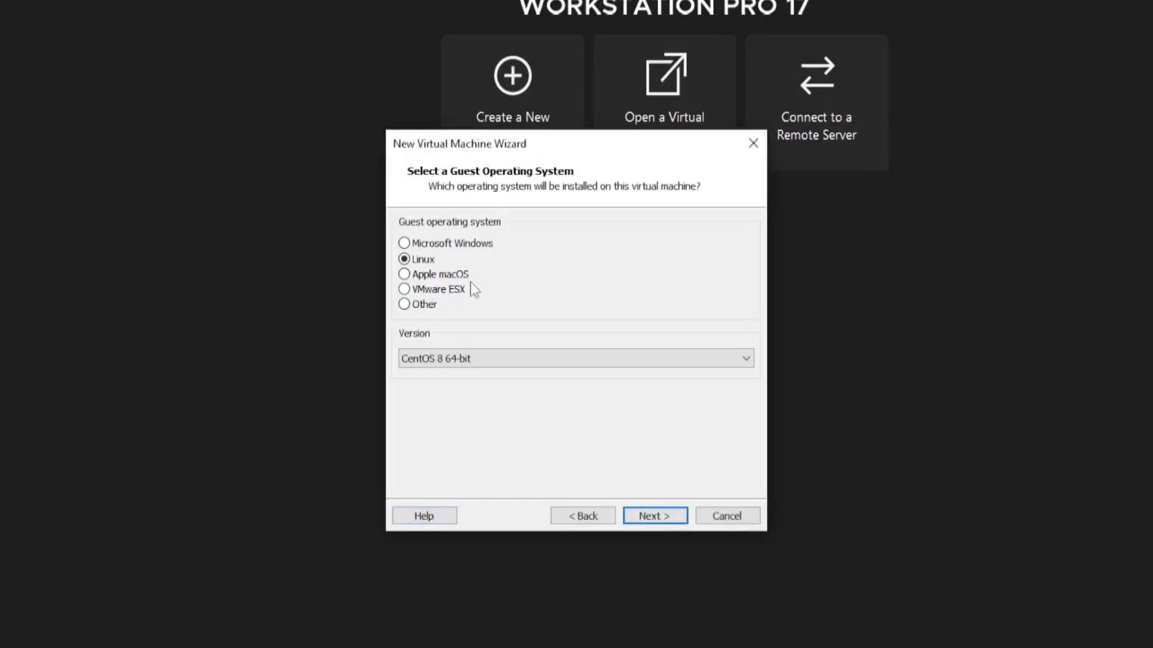
{"action": "left_click", "coordinate": [404, 275]}
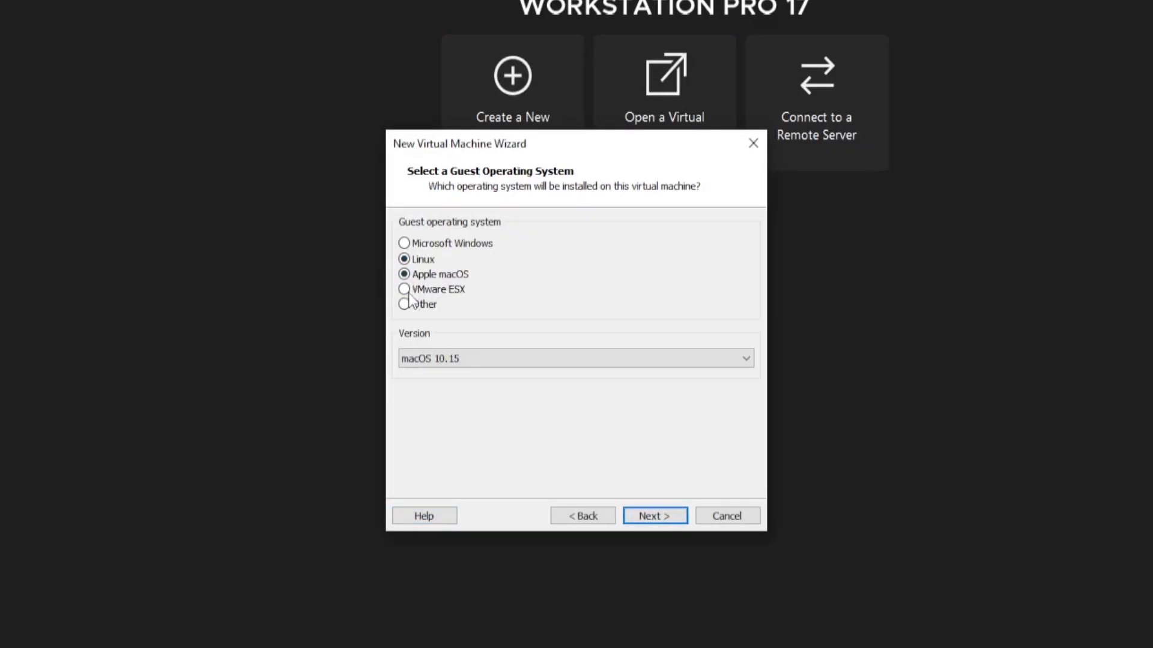
{"action": "left_click", "coordinate": [542, 354]}
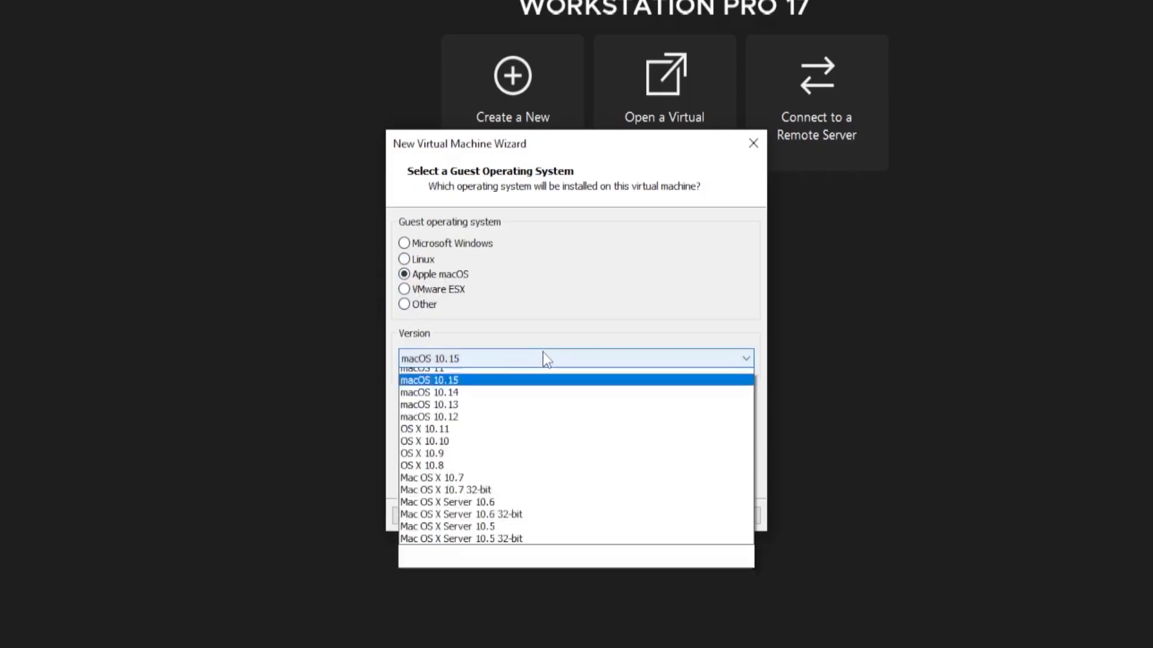
{"action": "left_click", "coordinate": [508, 456]}
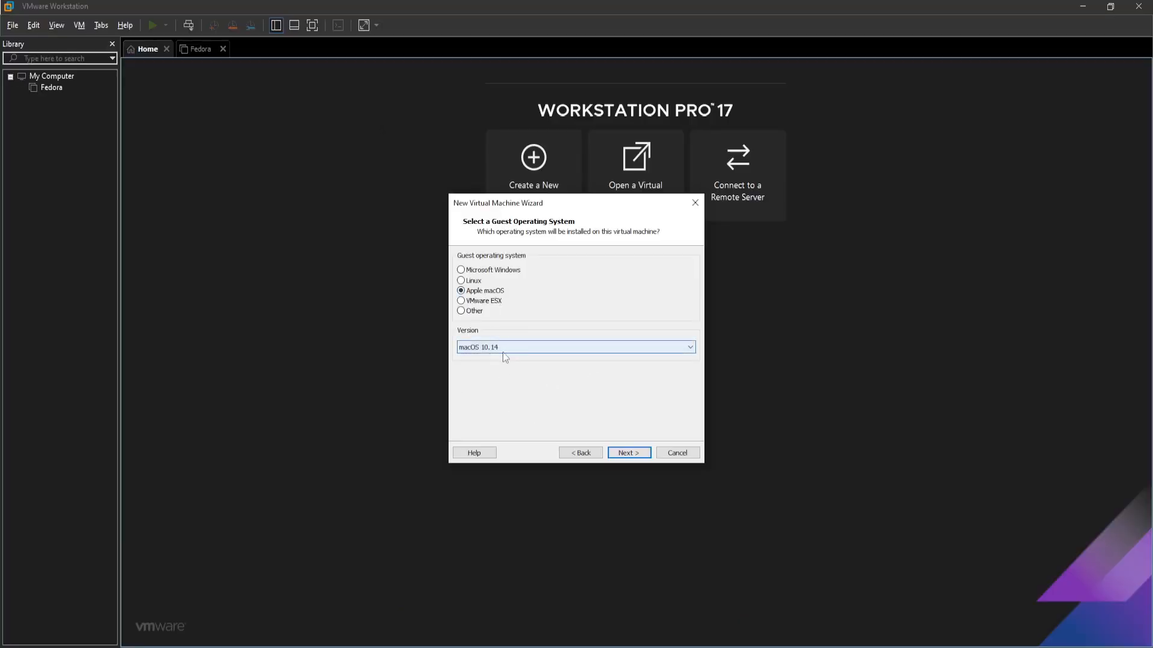
{"action": "left_click", "coordinate": [628, 457]}
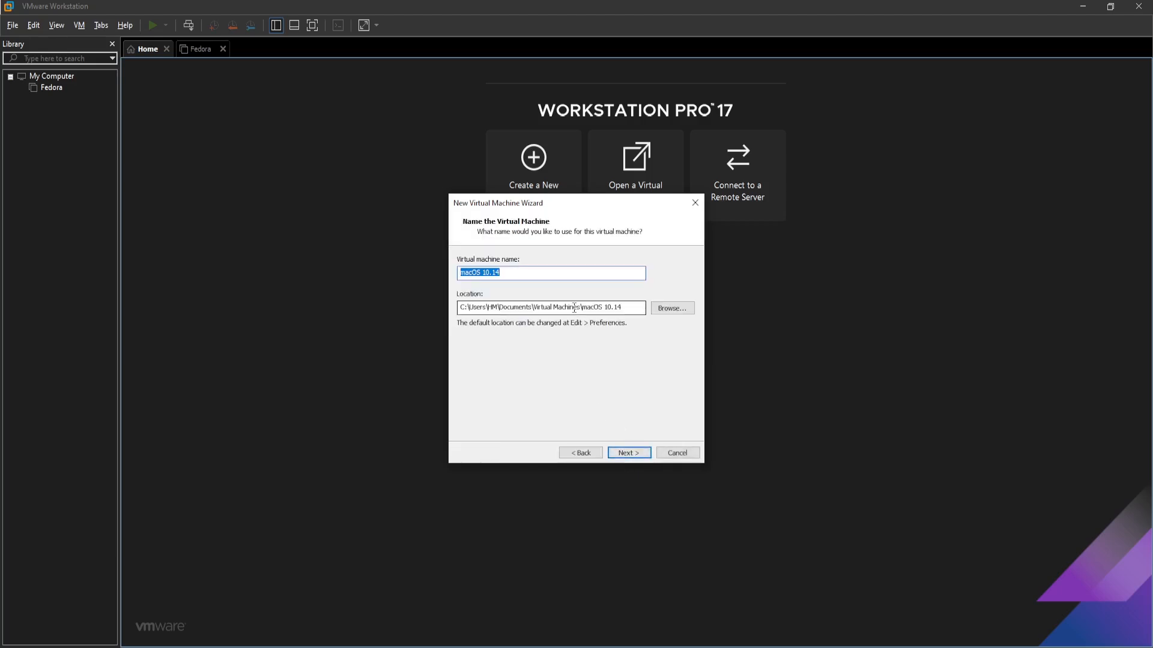
Name the virtual machine macOS and select its storage location path
{"action": "key", "text": "End"}
{"action": "key", "text": "BackSpace"}
{"action": "key", "text": "BackSpace"}
{"action": "key", "text": "BackSpace"}
{"action": "key", "text": "BackSpace"}
{"action": "key", "text": "BackSpace"}
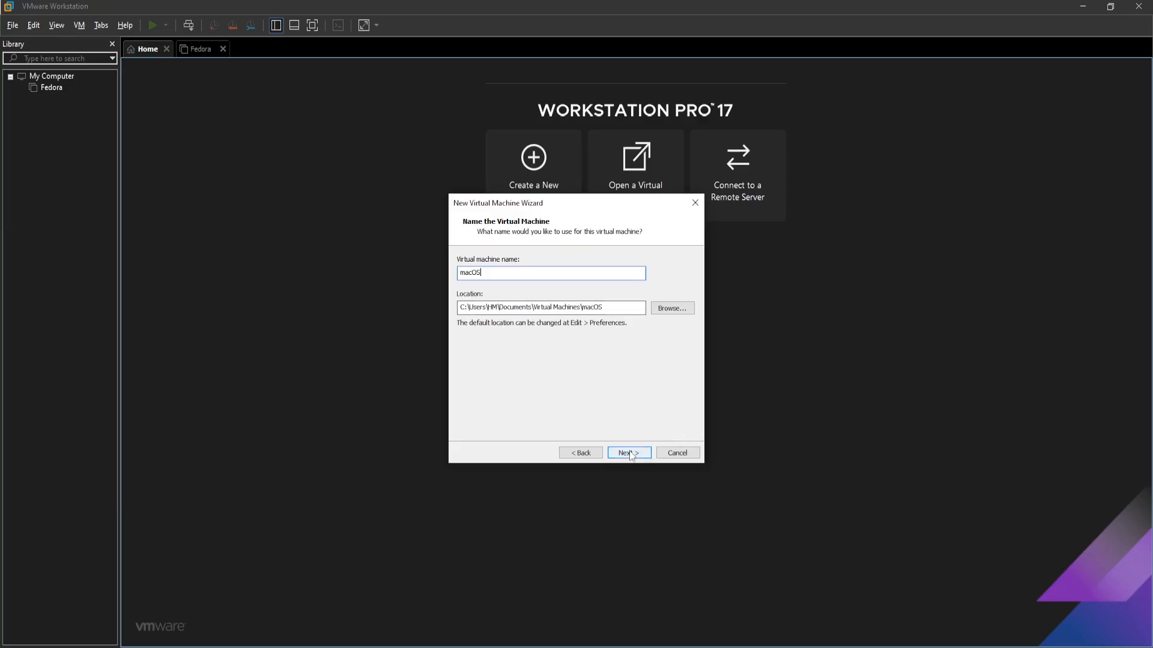
{"action": "left_click_drag", "start_coordinate": [637, 307], "coordinate": [348, 299]}
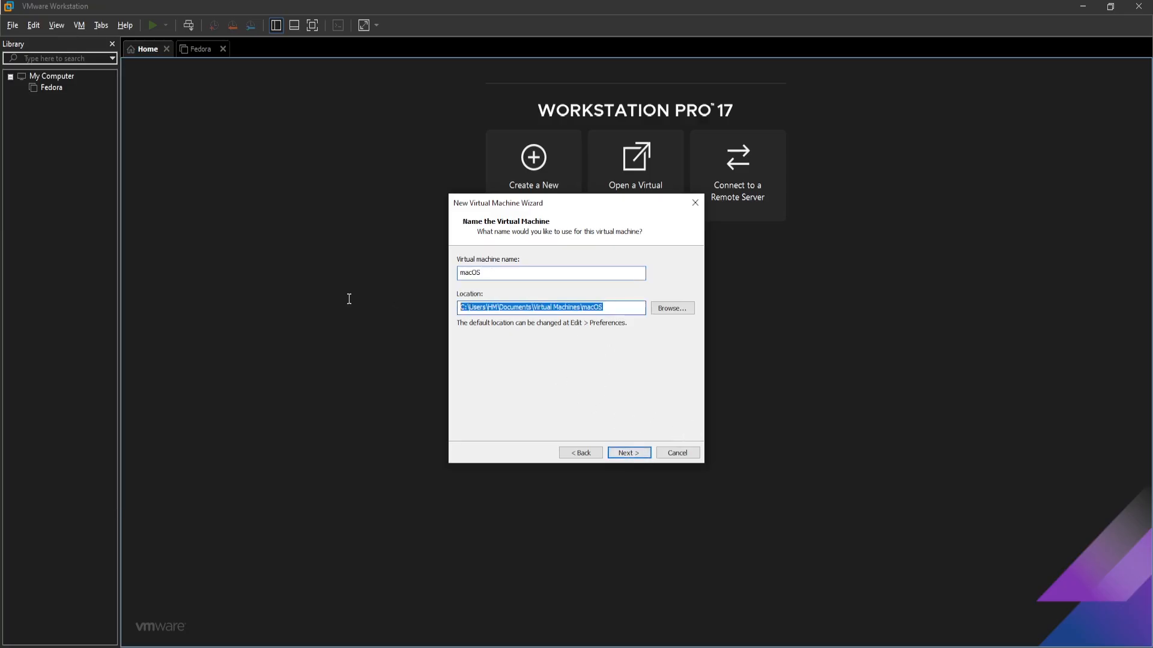
{"action": "left_click", "coordinate": [572, 307]}
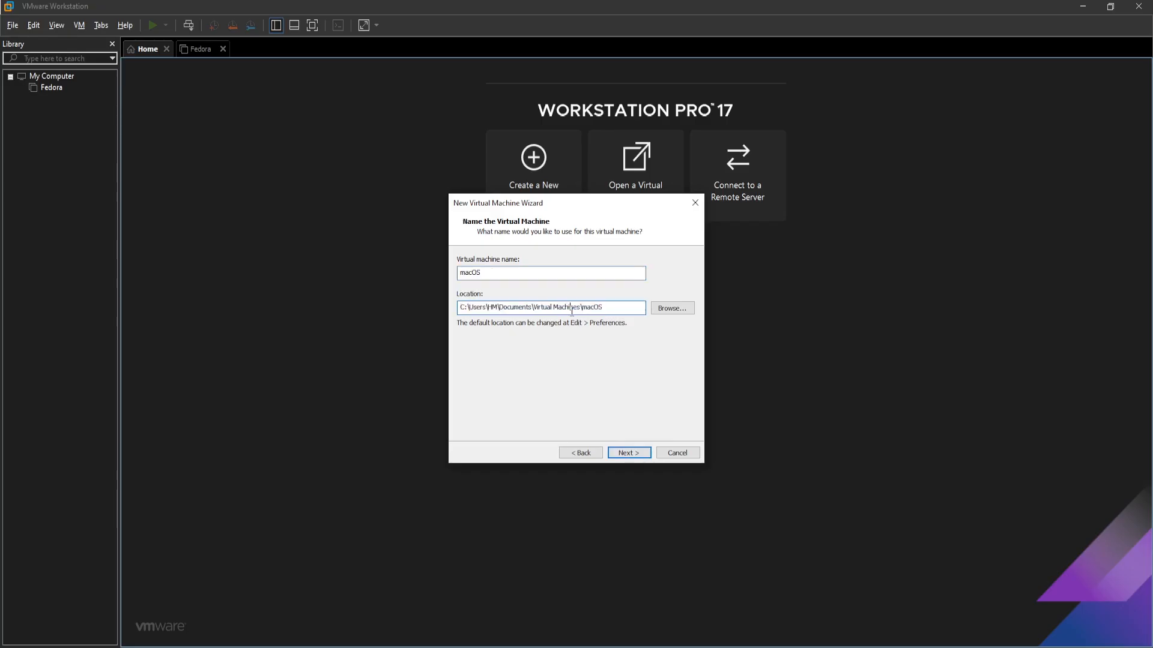
{"action": "left_click_drag", "start_coordinate": [608, 311], "coordinate": [440, 314]}
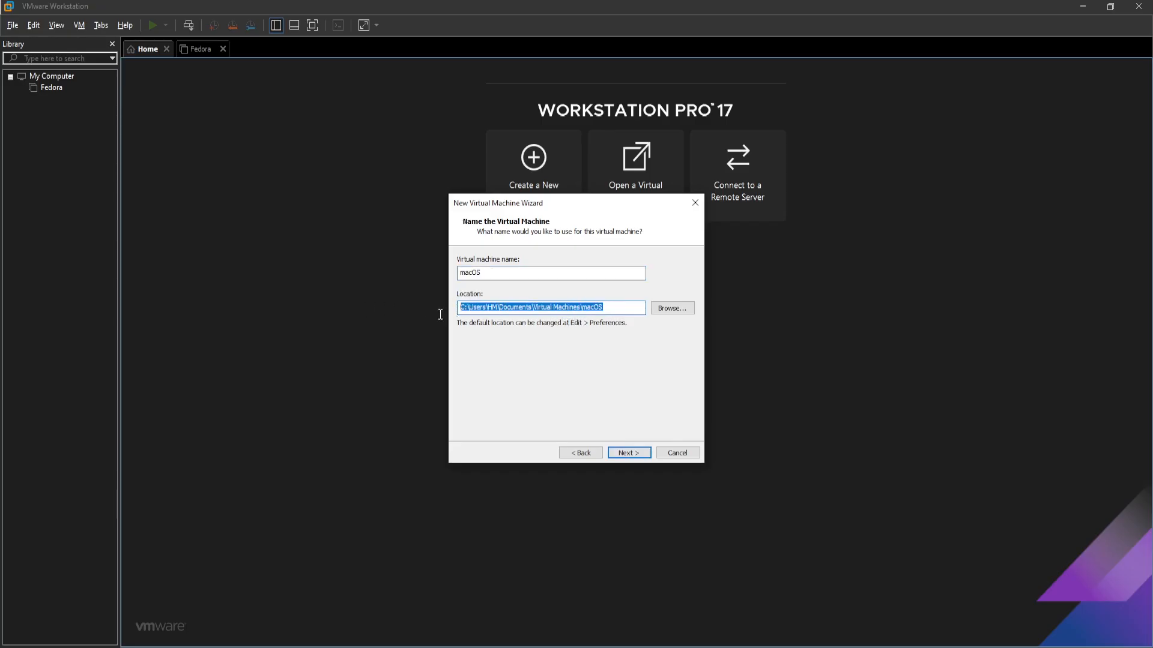
Set a 100 GB virtual disk stored as a single file and continue to the summary
{"action": "left_click", "coordinate": [635, 453]}
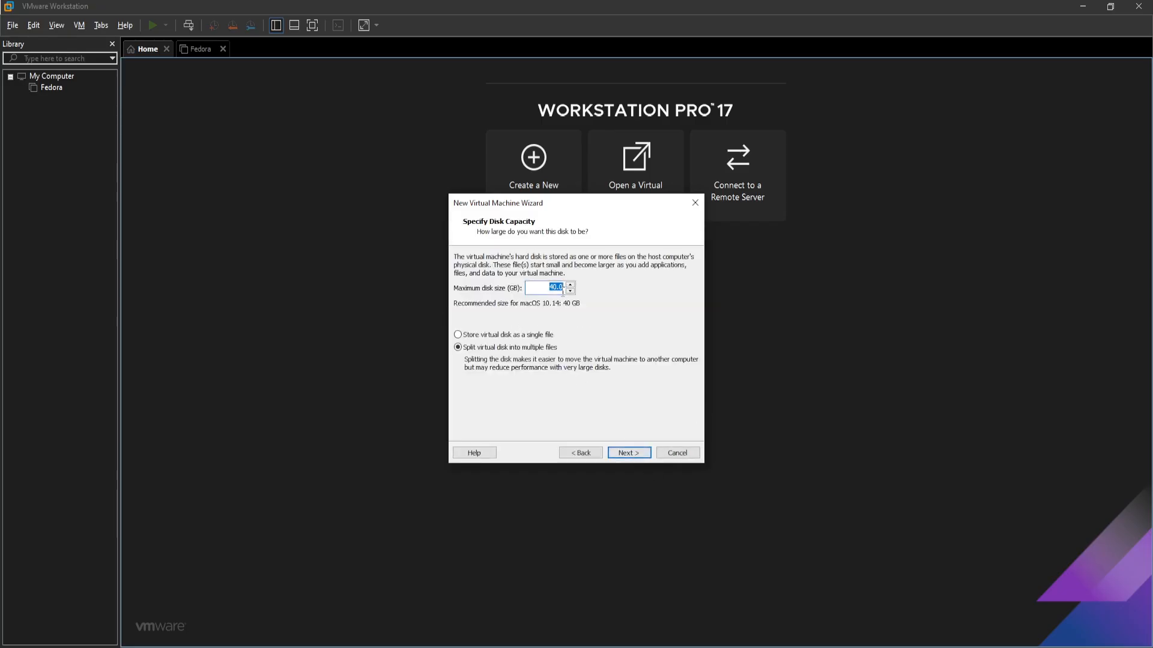
{"action": "type", "text": "1000"}
{"action": "key", "text": "Return"}
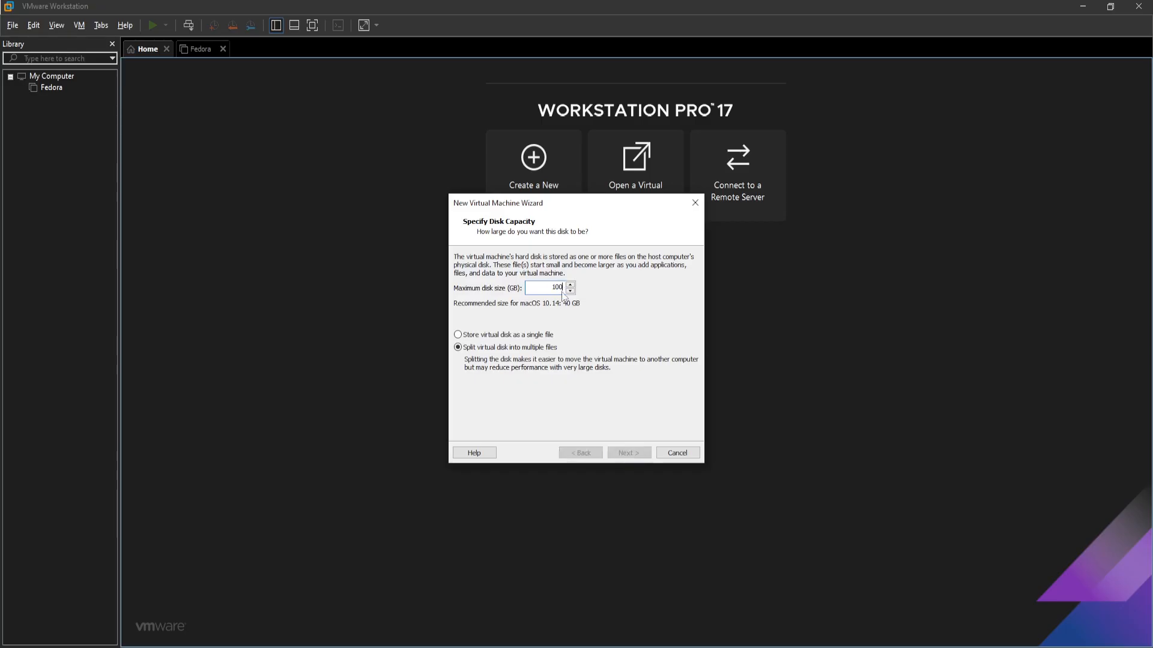
{"action": "left_click", "coordinate": [578, 454]}
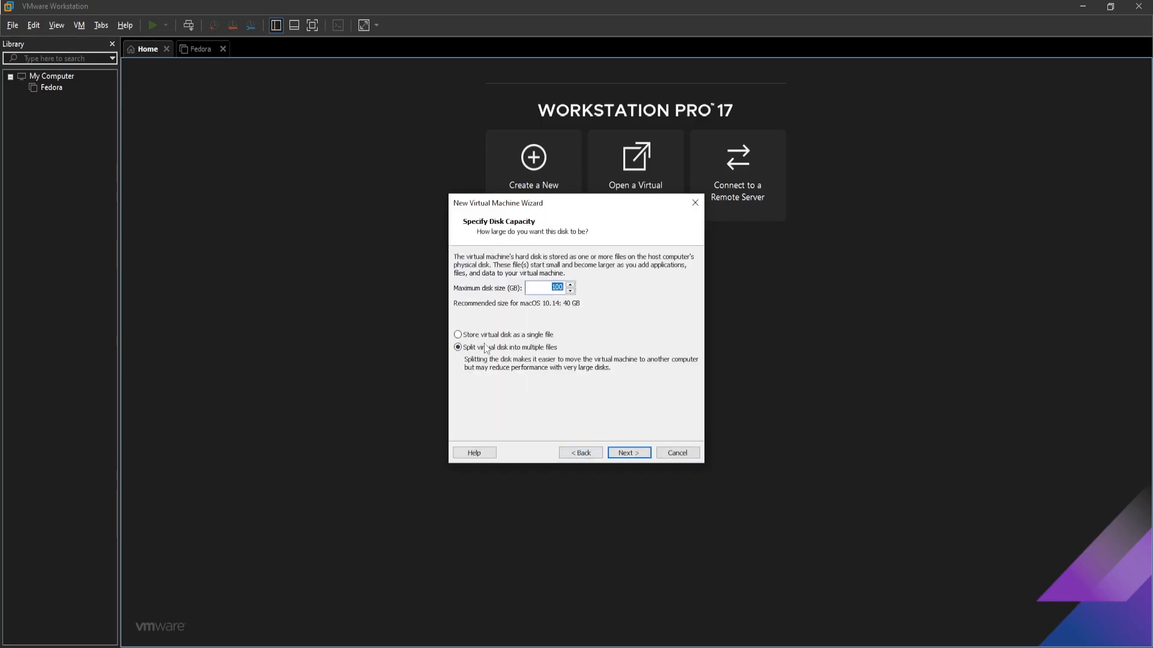
{"action": "left_click", "coordinate": [486, 335]}
{"action": "left_click", "coordinate": [628, 454]}
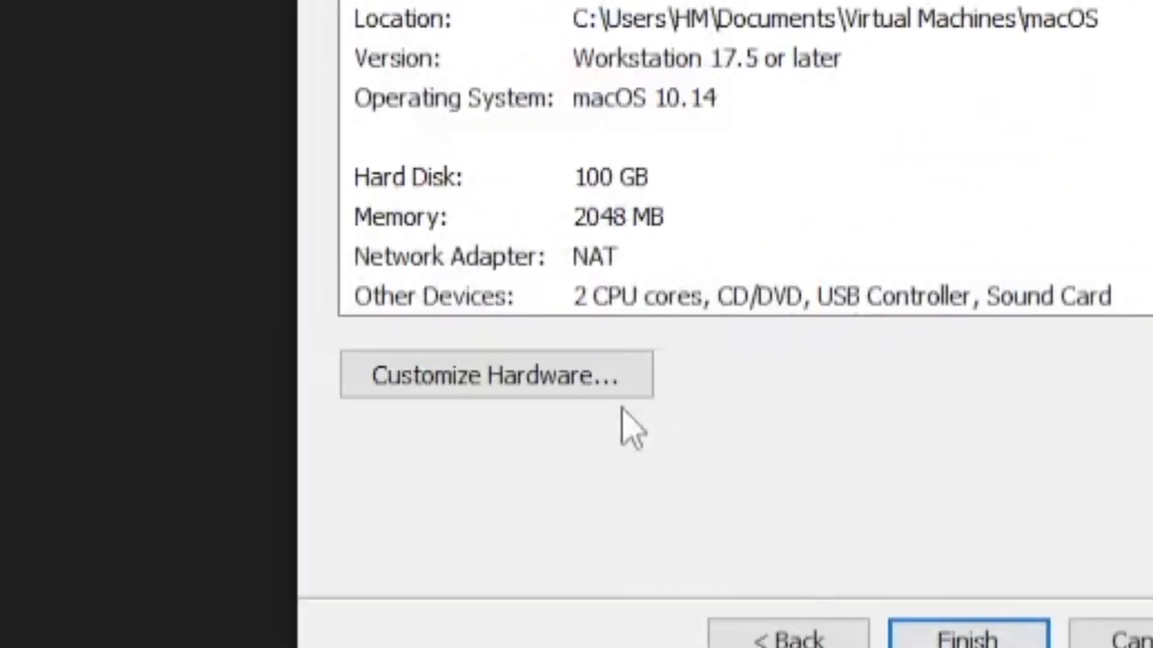
Open the hardware customization and raise the VM's memory to 8 GB
{"action": "left_click", "coordinate": [564, 377]}
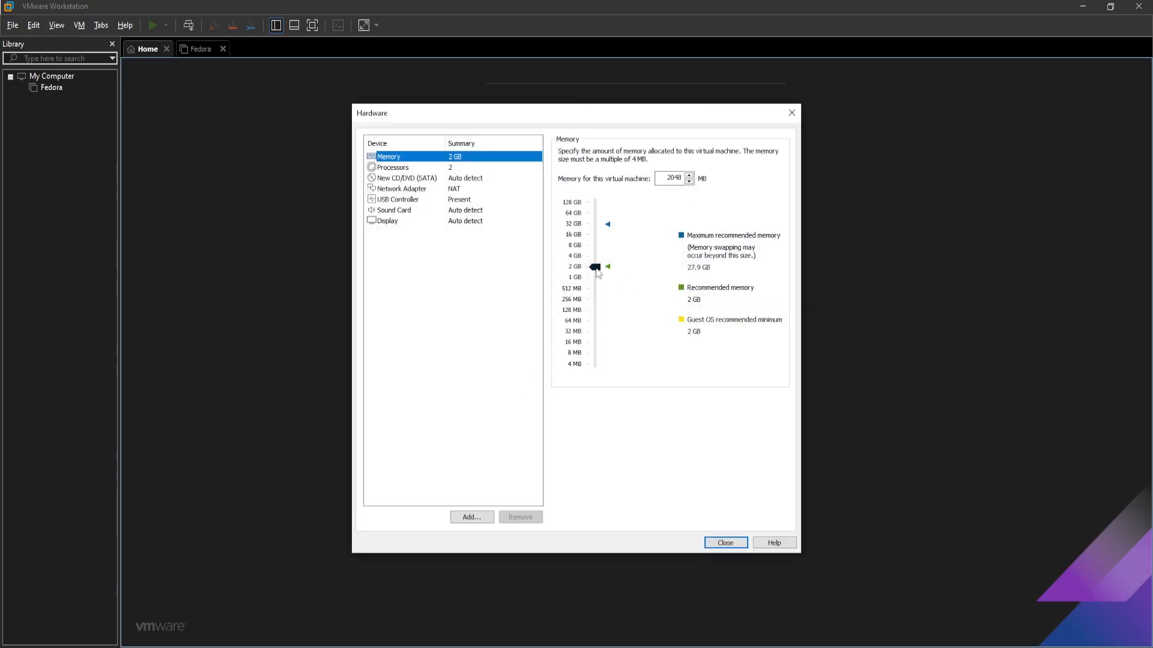
{"action": "left_click_drag", "start_coordinate": [596, 270], "coordinate": [598, 247]}
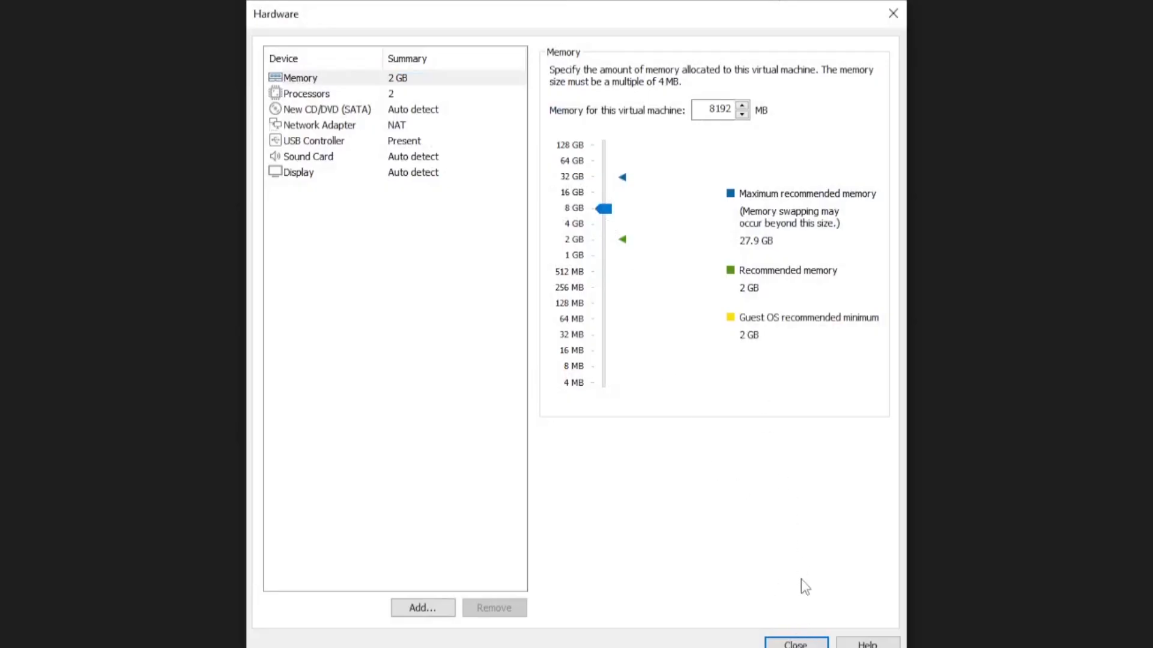
{"action": "left_click", "coordinate": [320, 96]}
Attach Mojave_10.14.6.iso to the CD/DVD drive and close the hardware settings
{"action": "left_click", "coordinate": [322, 110]}
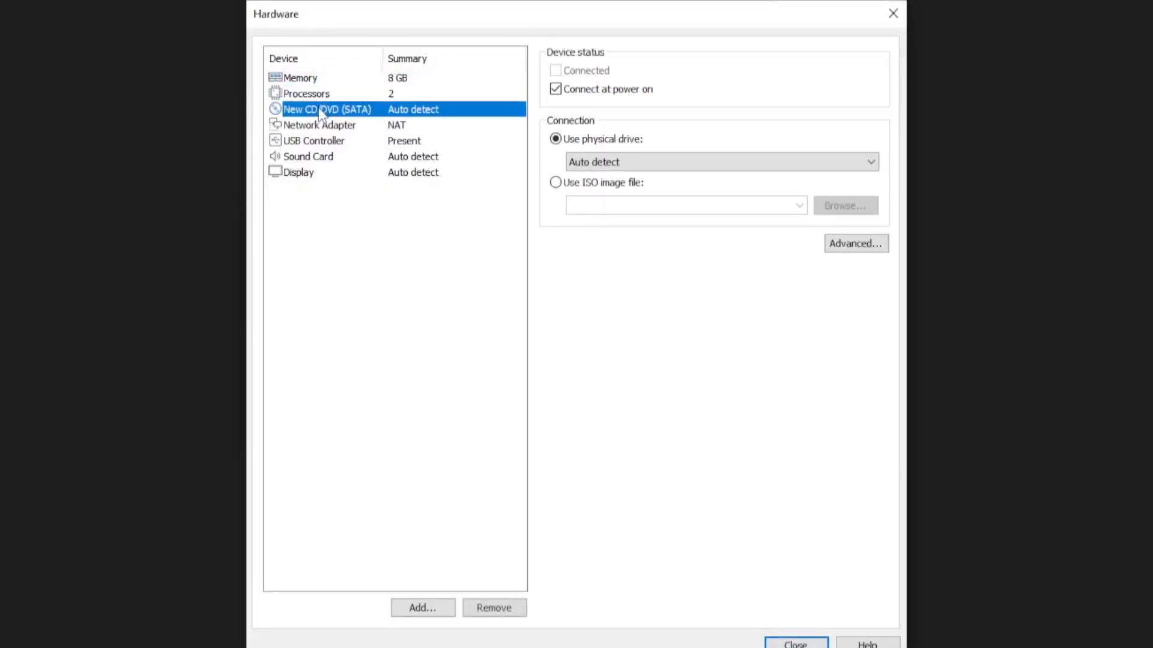
{"action": "left_click", "coordinate": [555, 183]}
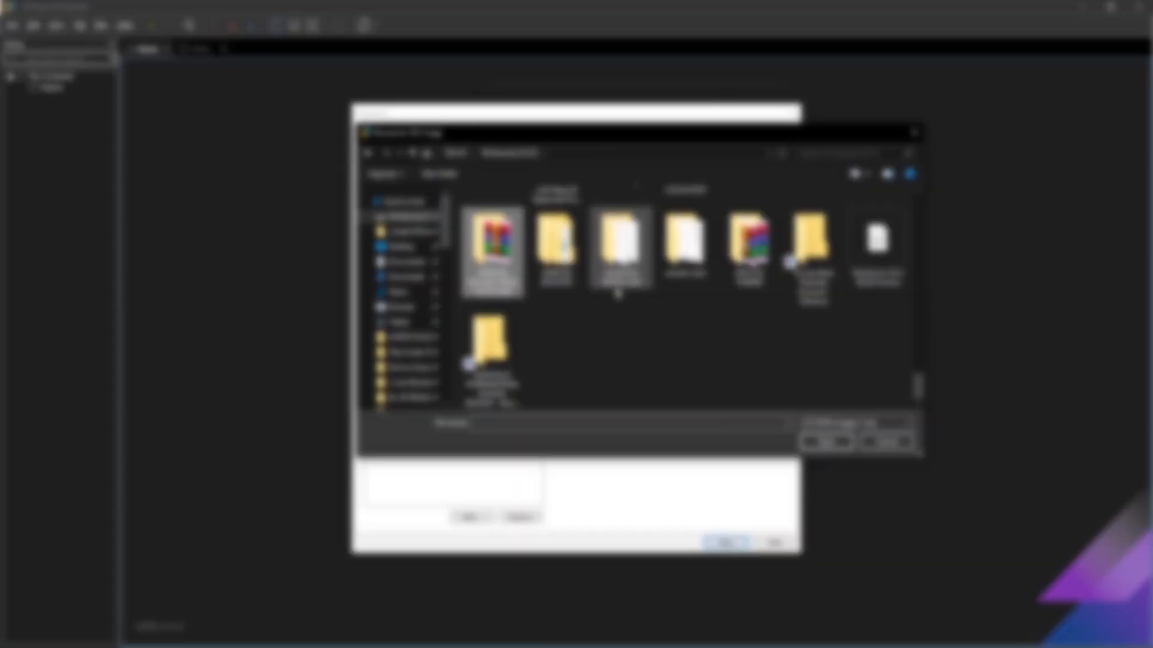
{"action": "double_click", "coordinate": [634, 280]}
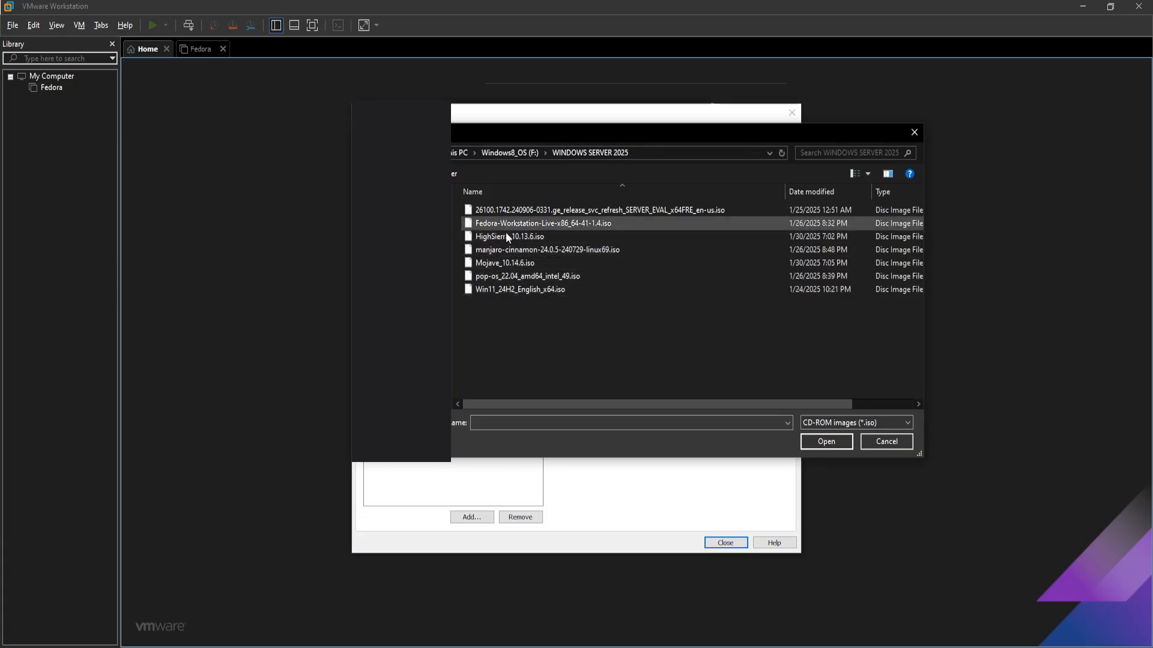
{"action": "left_click", "coordinate": [510, 264]}
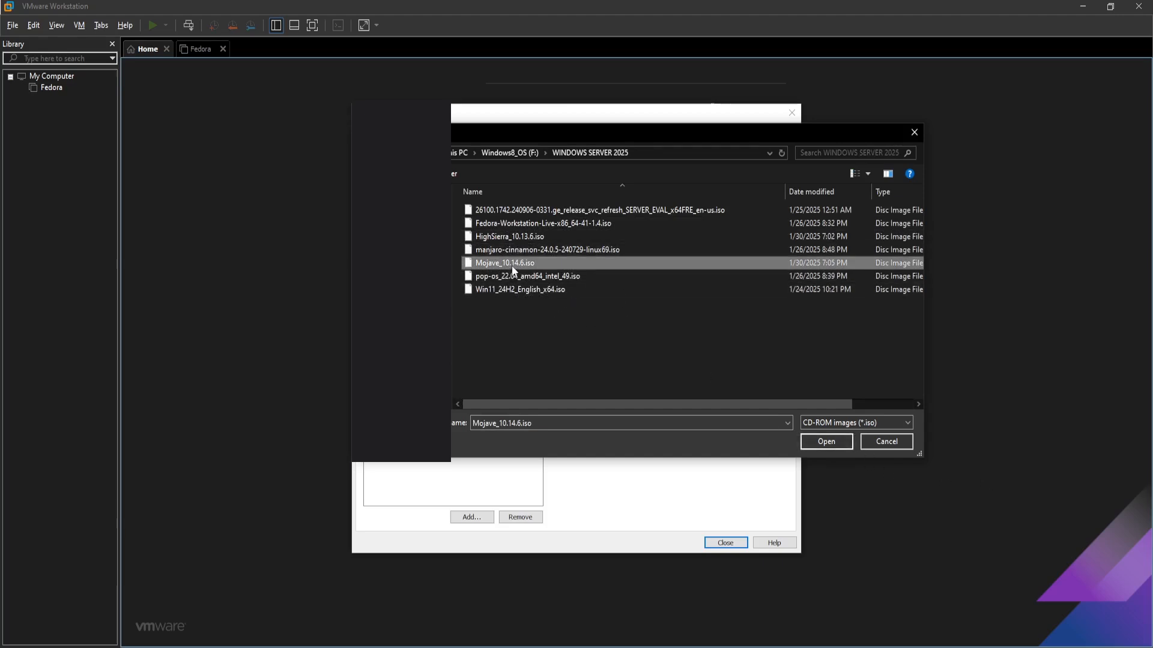
{"action": "left_click", "coordinate": [838, 440]}
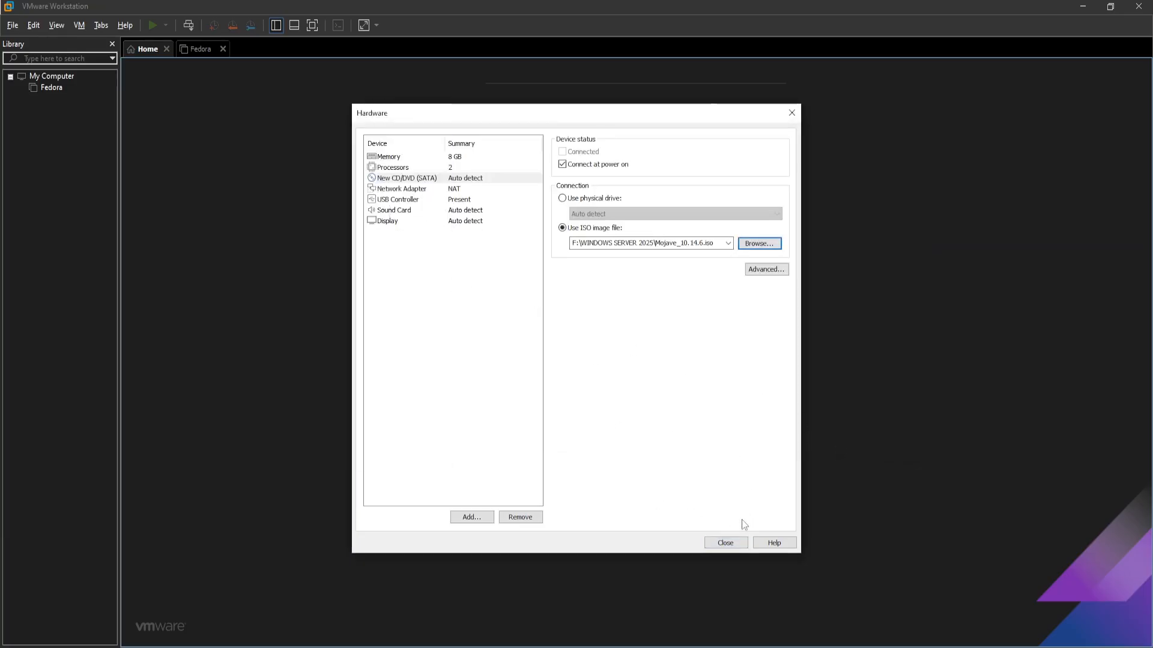
{"action": "left_click", "coordinate": [725, 544]}
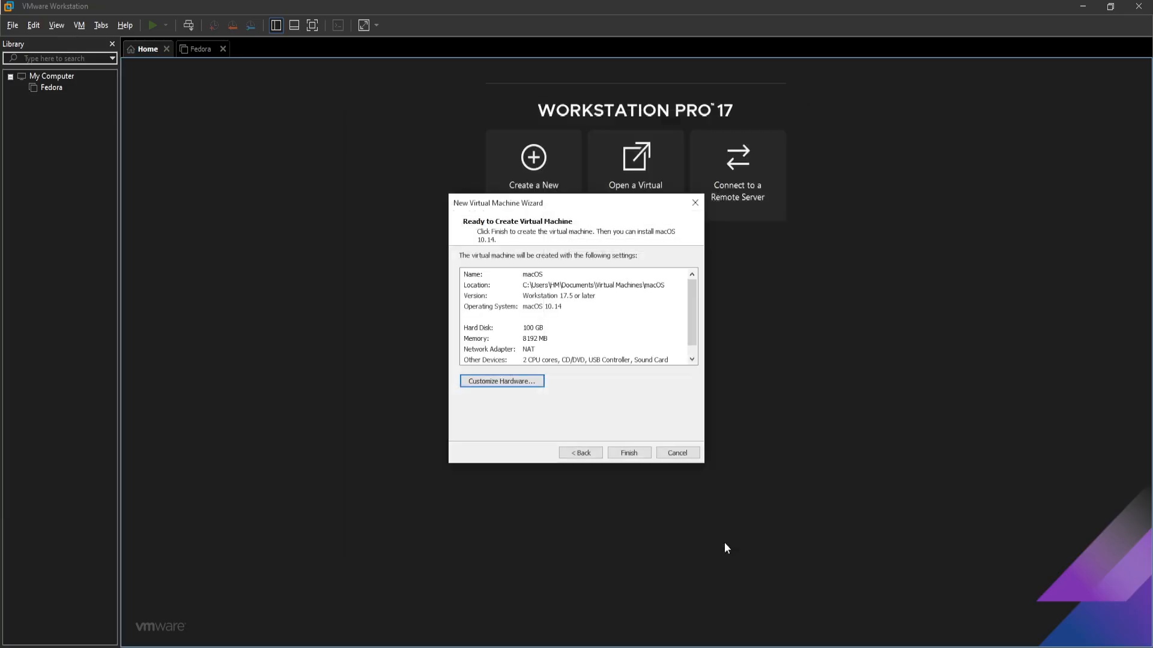
Finish creating the VM, then tick 'Disable side channel mitigations for Hyper-V enabled hosts' under Advanced options
{"action": "left_click", "coordinate": [625, 455]}
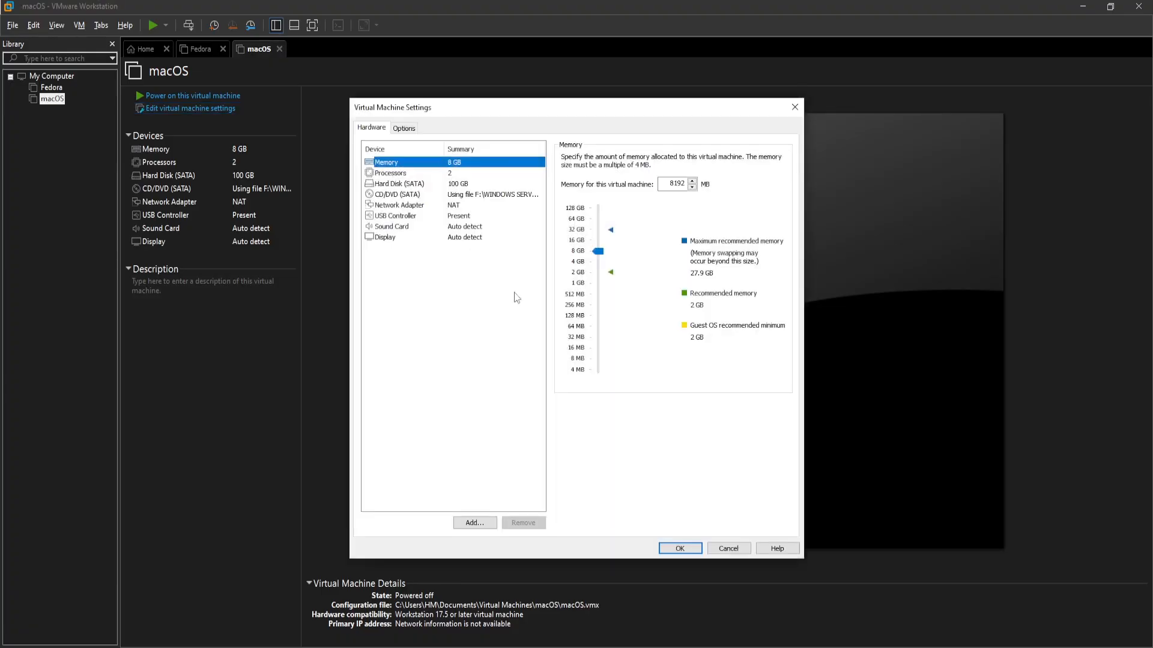
{"action": "left_click", "coordinate": [404, 129]}
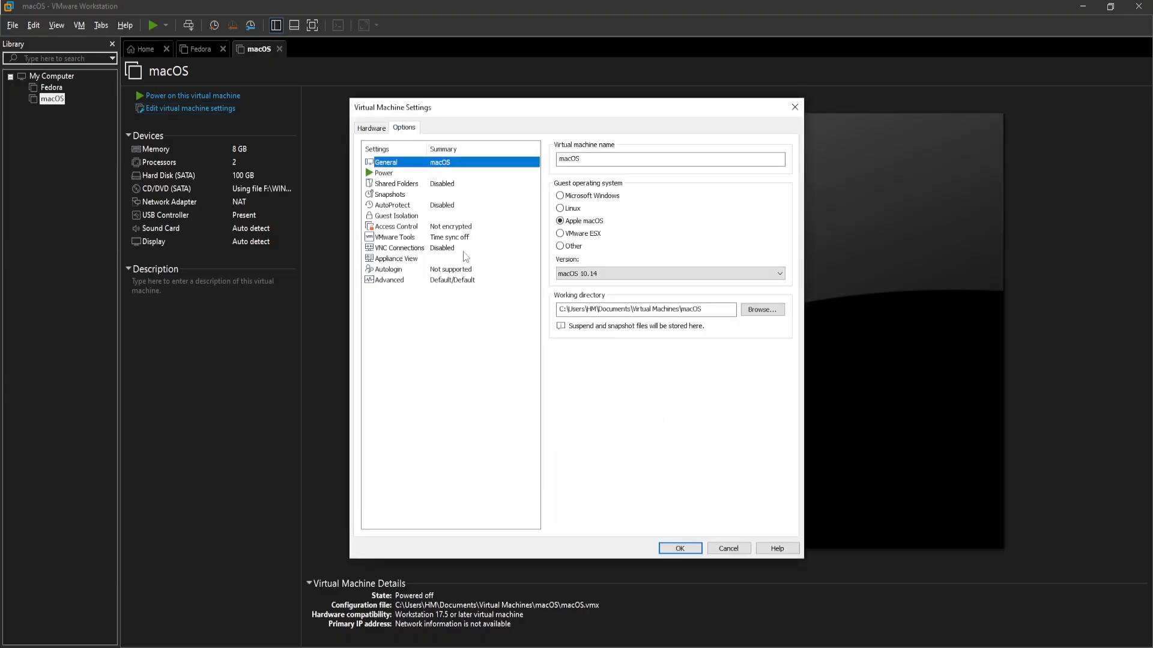
{"action": "left_click", "coordinate": [381, 281]}
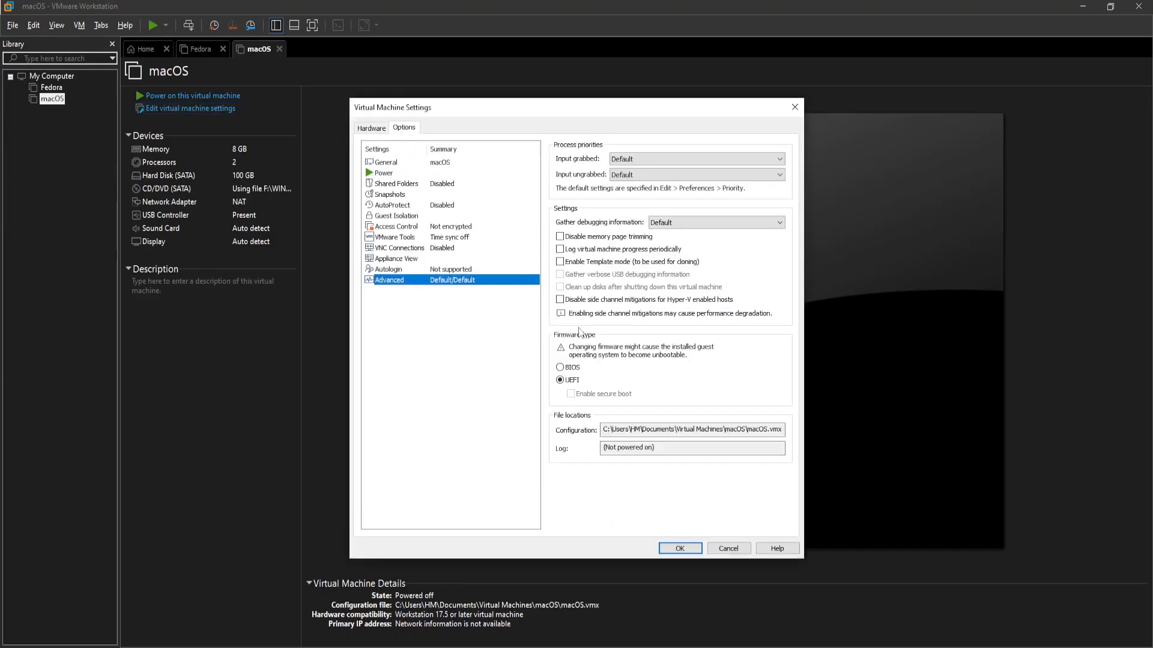
{"action": "left_click", "coordinate": [582, 300]}
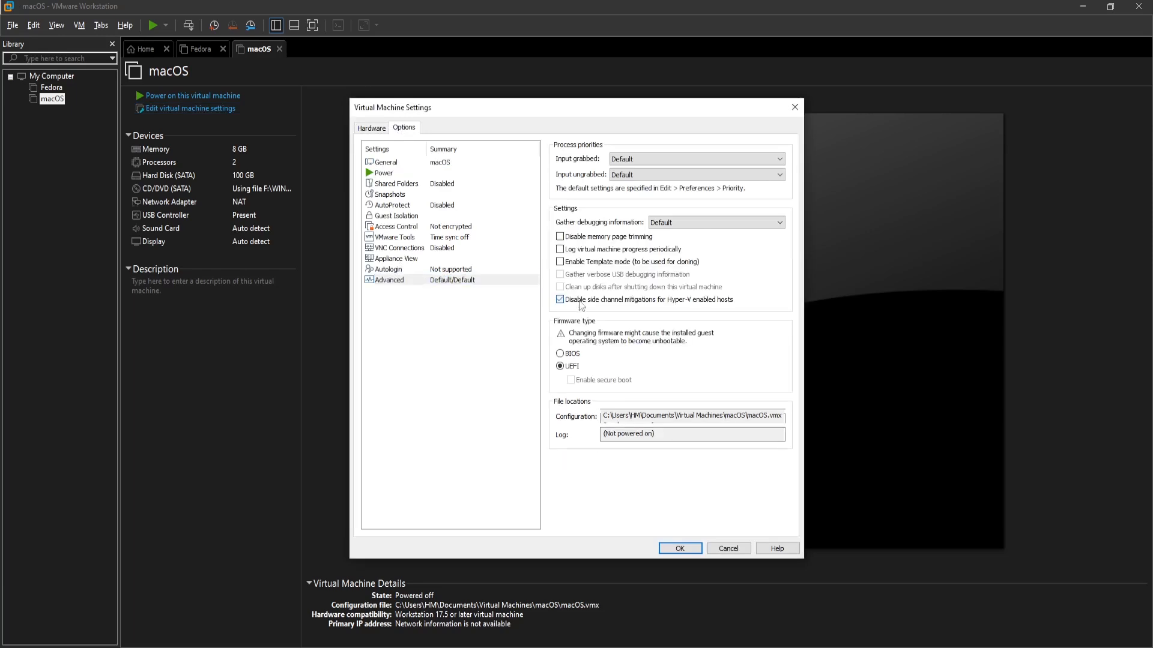
{"action": "left_click", "coordinate": [685, 551]}
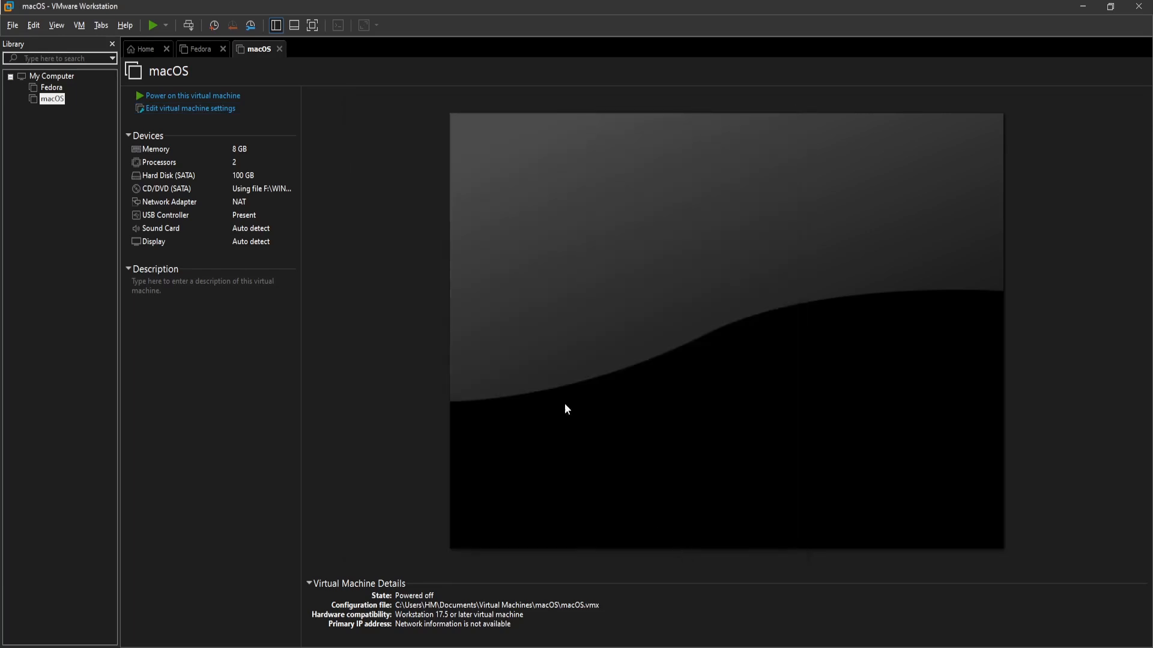
Power on the macOS VM and click into its screen once the installer boots
{"action": "left_click", "coordinate": [182, 97]}
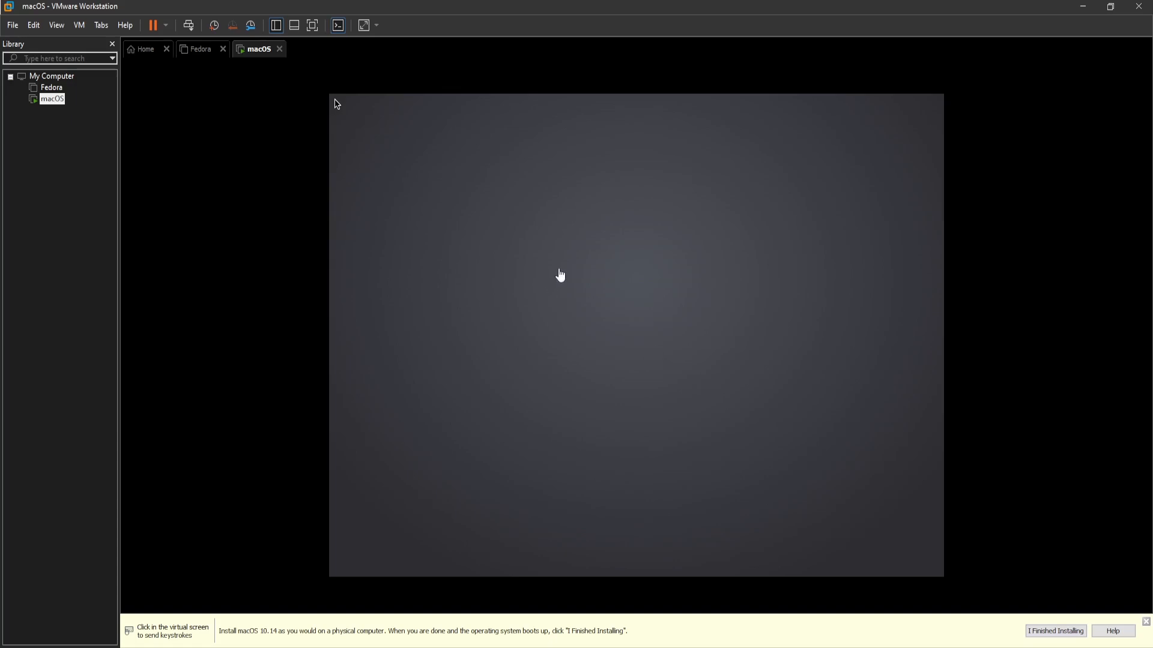
{"action": "left_click", "coordinate": [578, 260]}
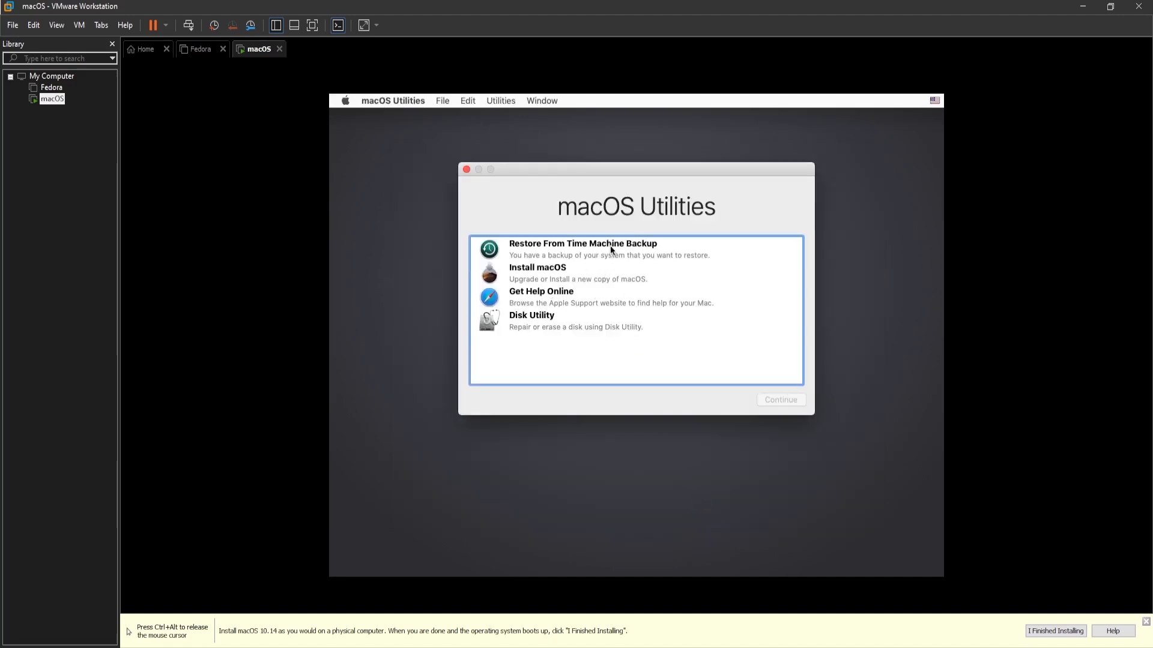
Select Disk Utility in macOS Utilities and continue to open it
{"action": "left_click", "coordinate": [554, 323]}
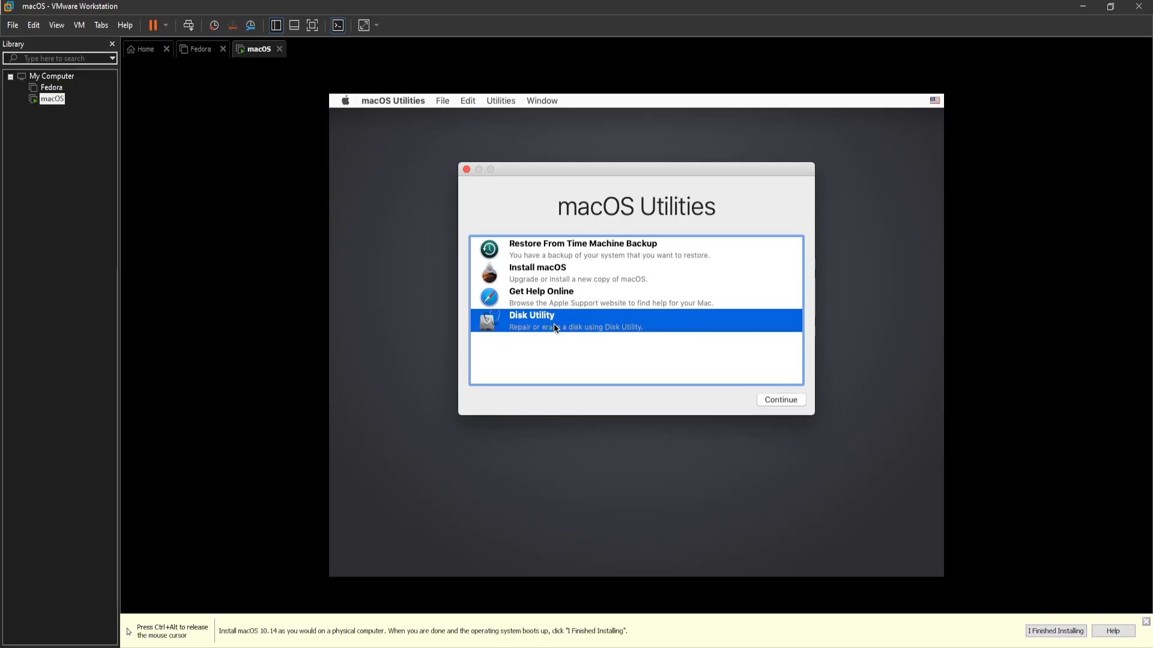
{"action": "left_click", "coordinate": [770, 404]}
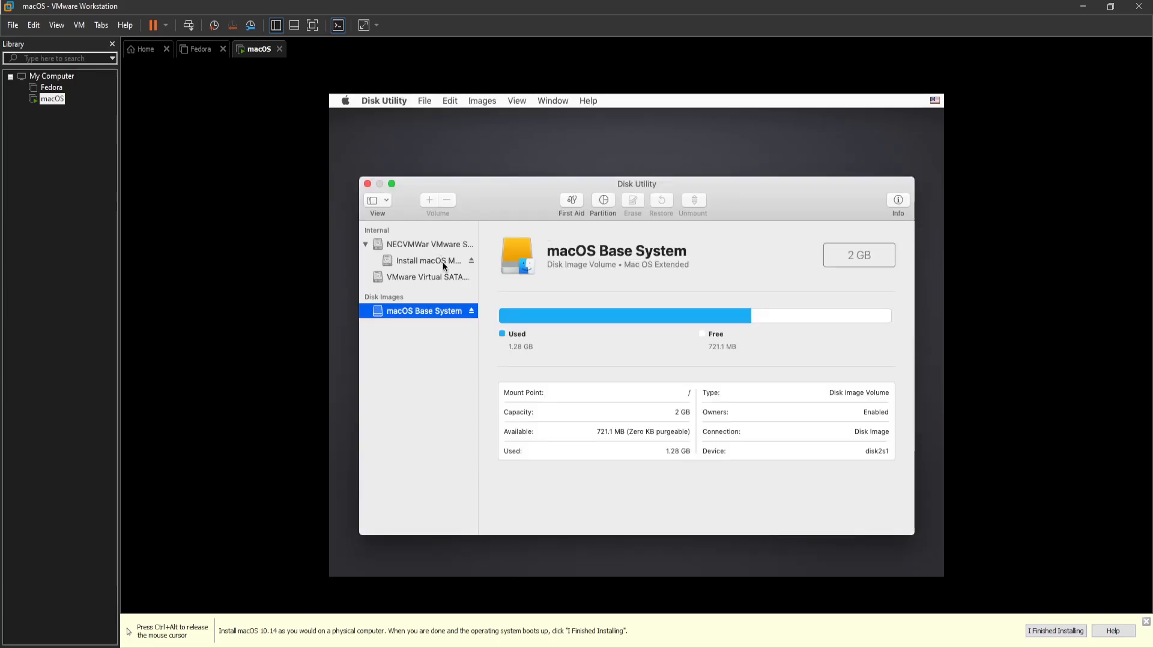
Erase the 107.37 GB VMware Virtual SATA drive as Mac OS Extended volume MacOs, then quit Disk Utility
{"action": "left_click", "coordinate": [443, 266]}
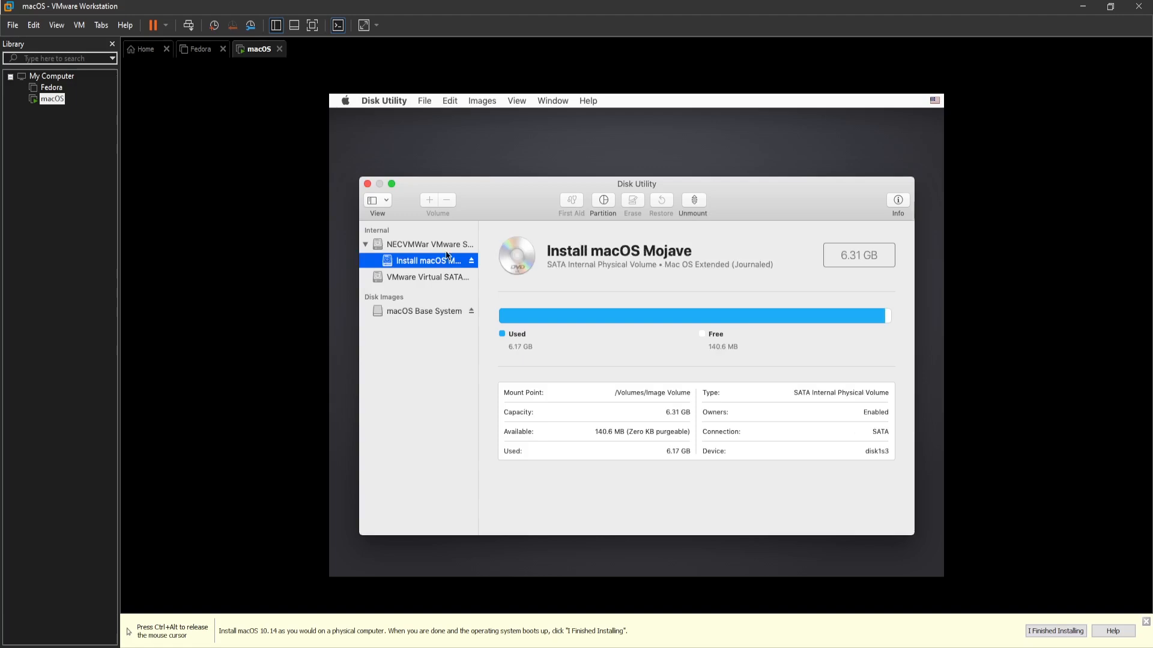
{"action": "key", "text": "Up"}
{"action": "left_click", "coordinate": [441, 279]}
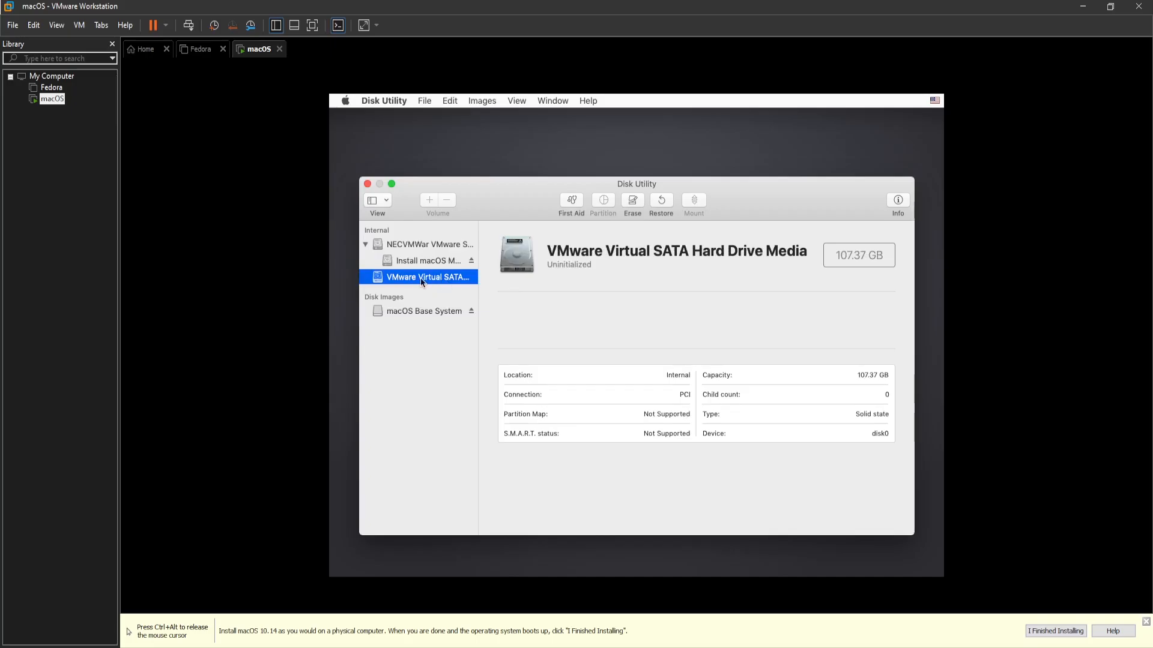
{"action": "left_click", "coordinate": [633, 204]}
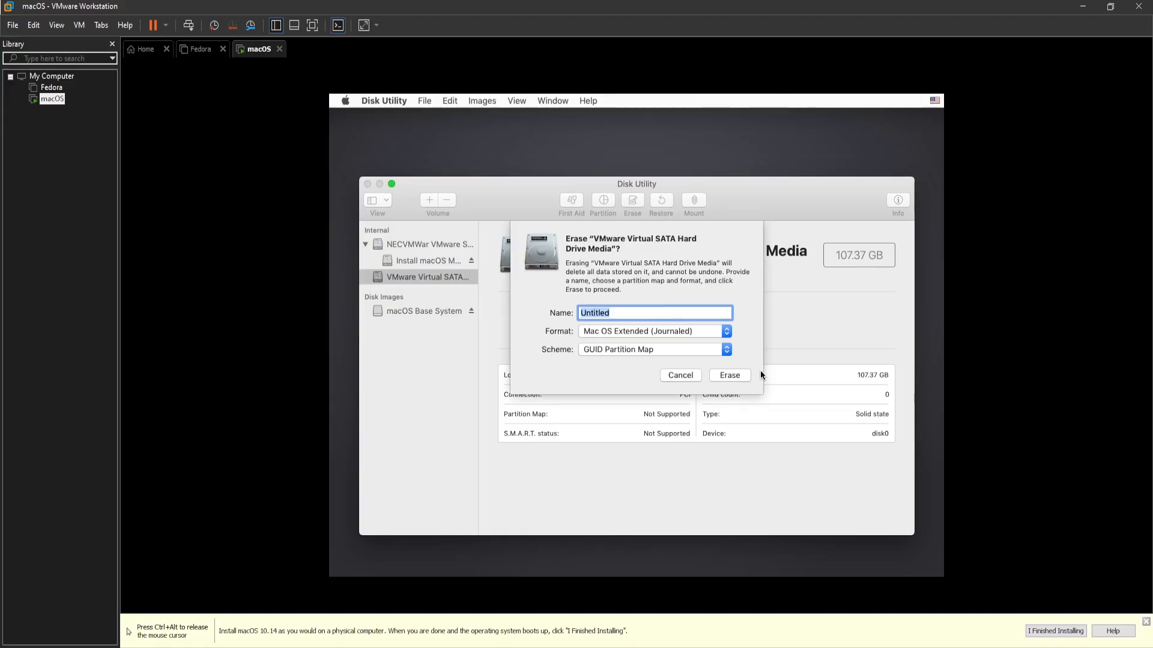
{"action": "type", "text": "MacOs"}
{"action": "left_click", "coordinate": [728, 375]}
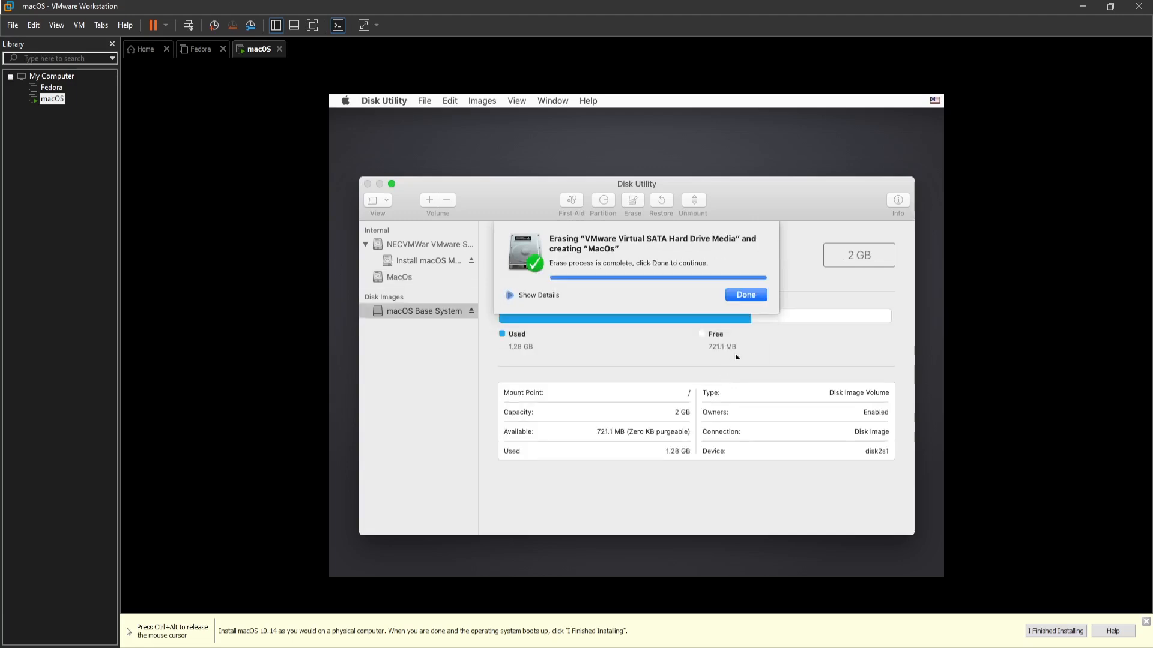
{"action": "left_click", "coordinate": [745, 295]}
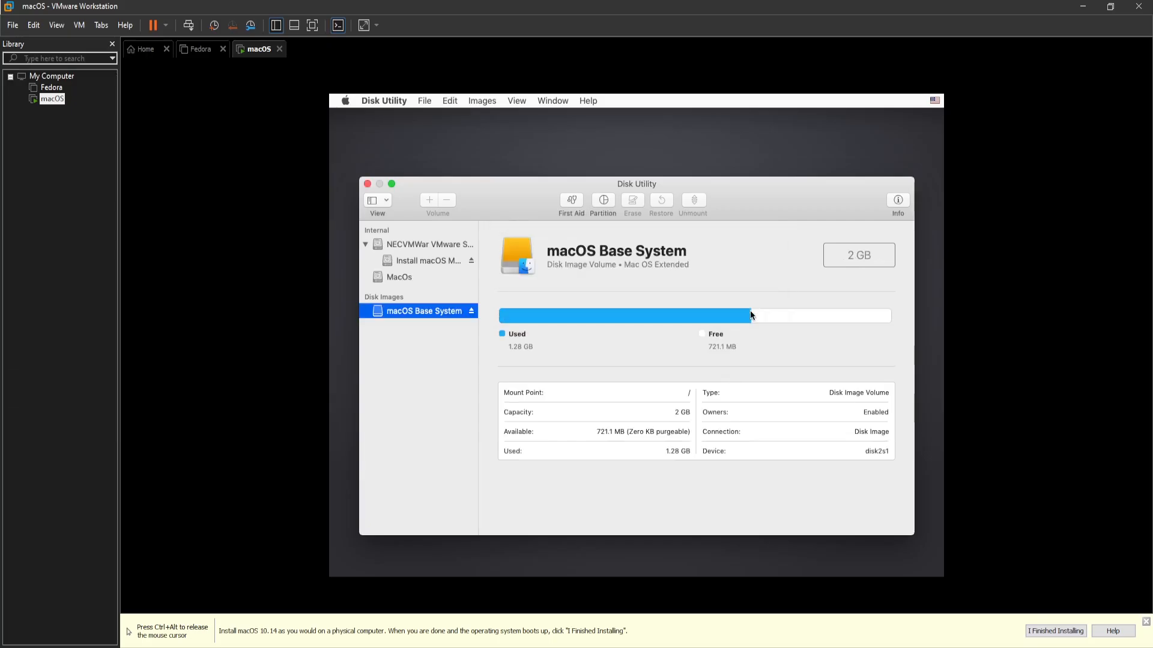
{"action": "left_click", "coordinate": [367, 184]}
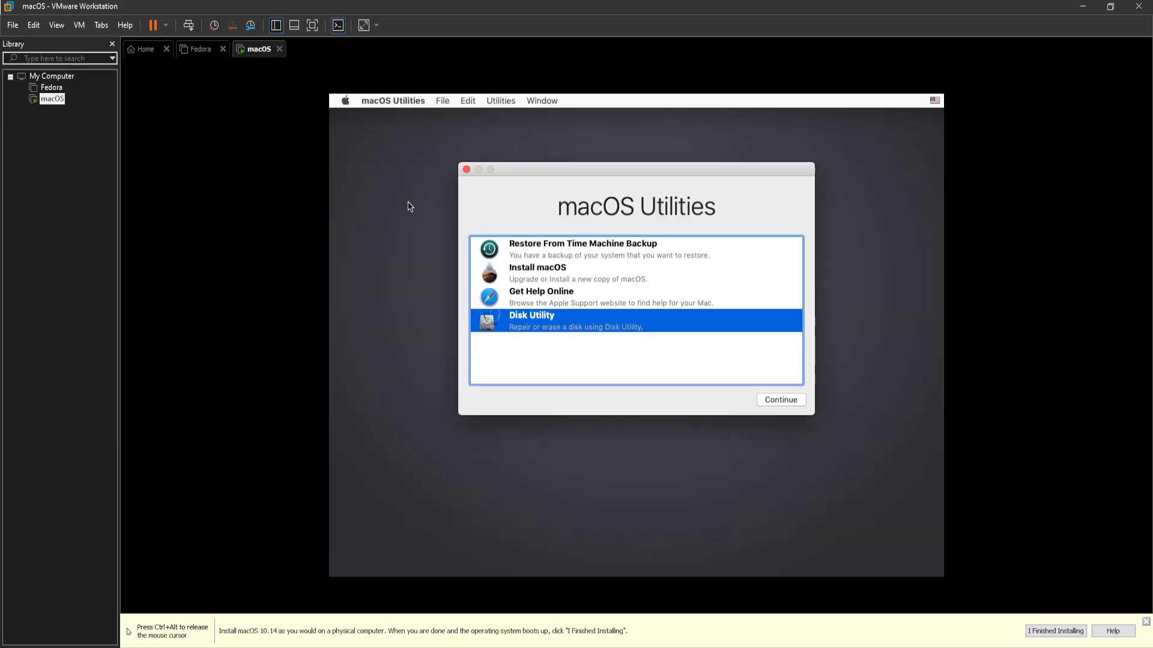
Choose Install macOS, agree to the license, and install Mojave onto the MacOs disk
{"action": "left_click", "coordinate": [584, 276]}
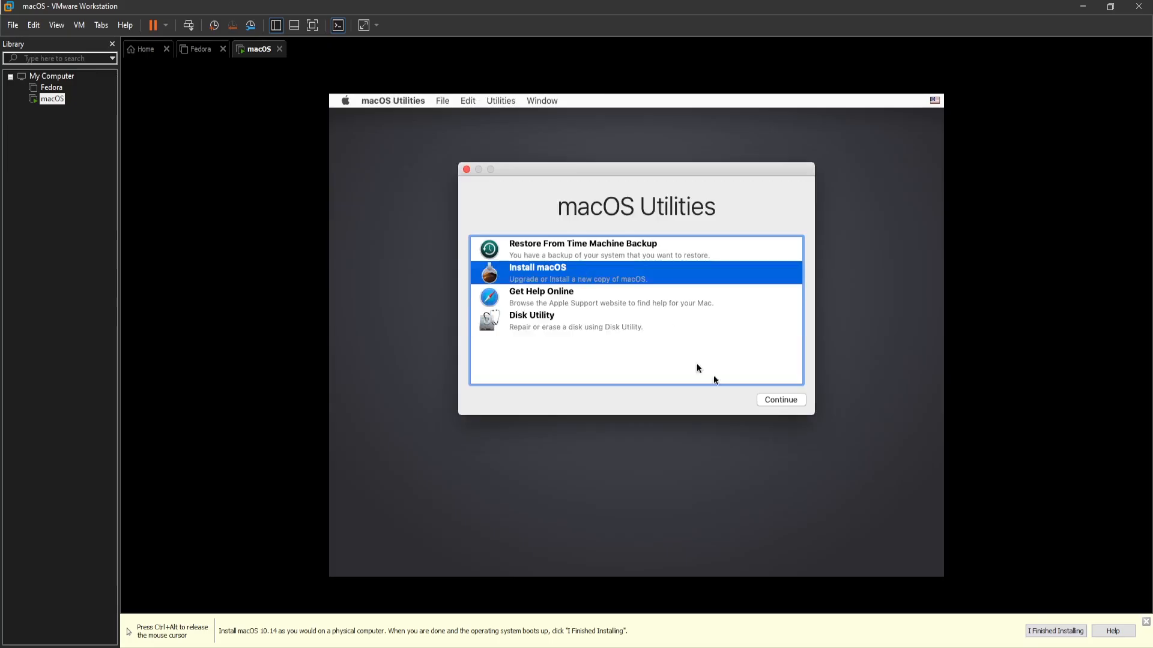
{"action": "left_click", "coordinate": [790, 399]}
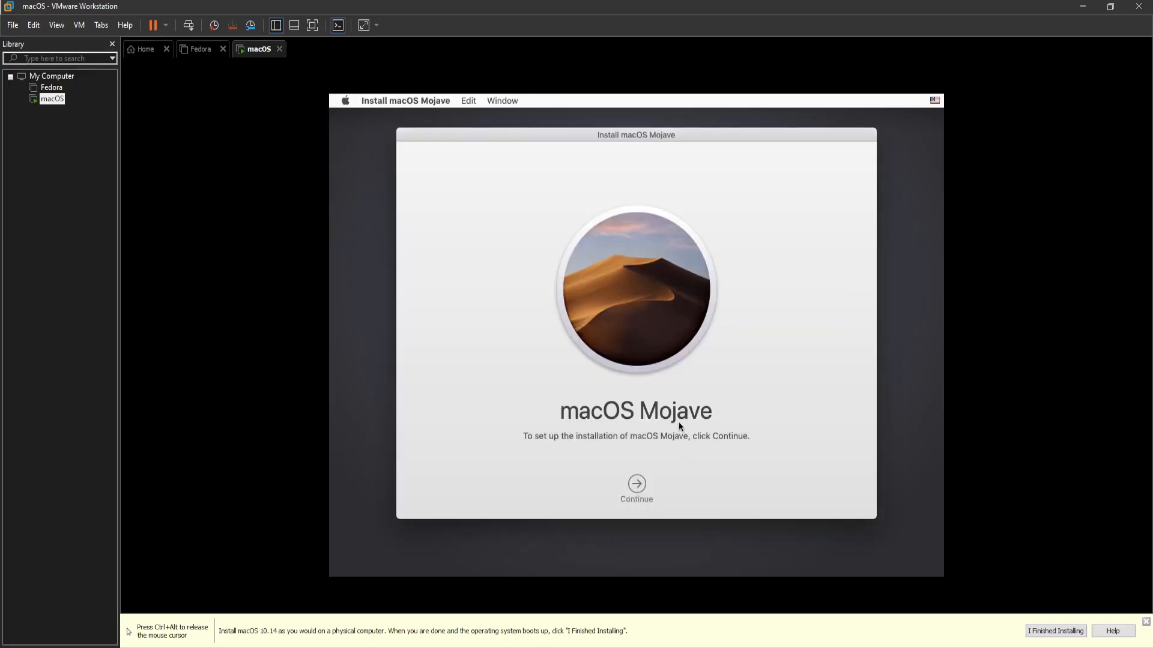
{"action": "left_click", "coordinate": [639, 496]}
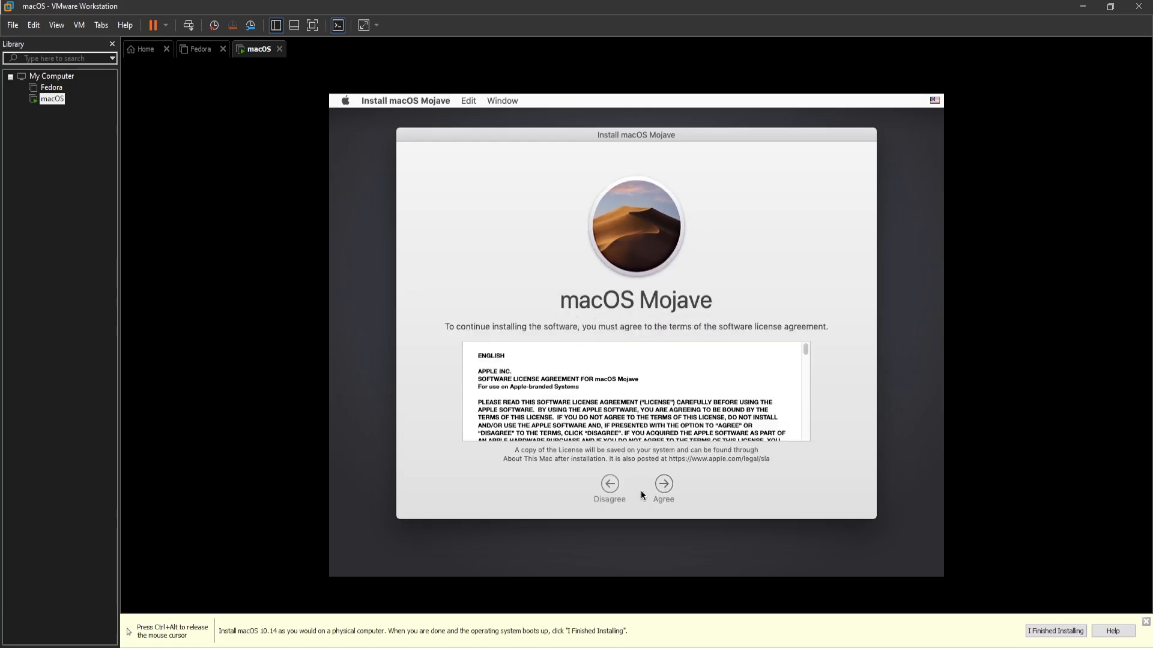
{"action": "left_click", "coordinate": [664, 483]}
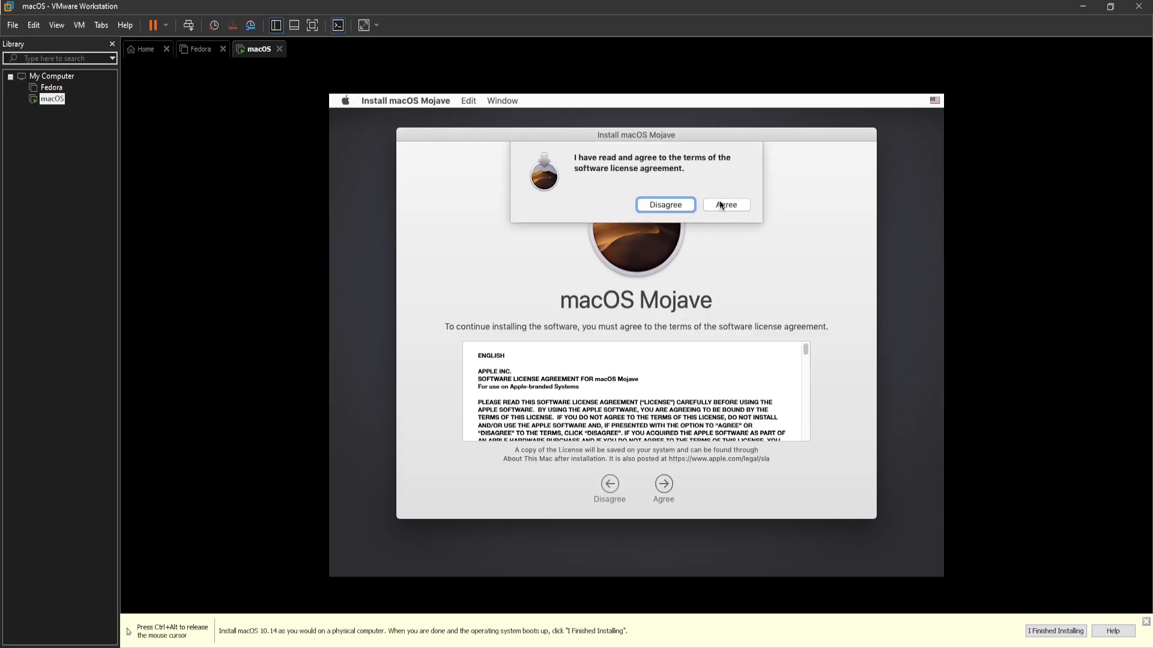
{"action": "left_click", "coordinate": [721, 205]}
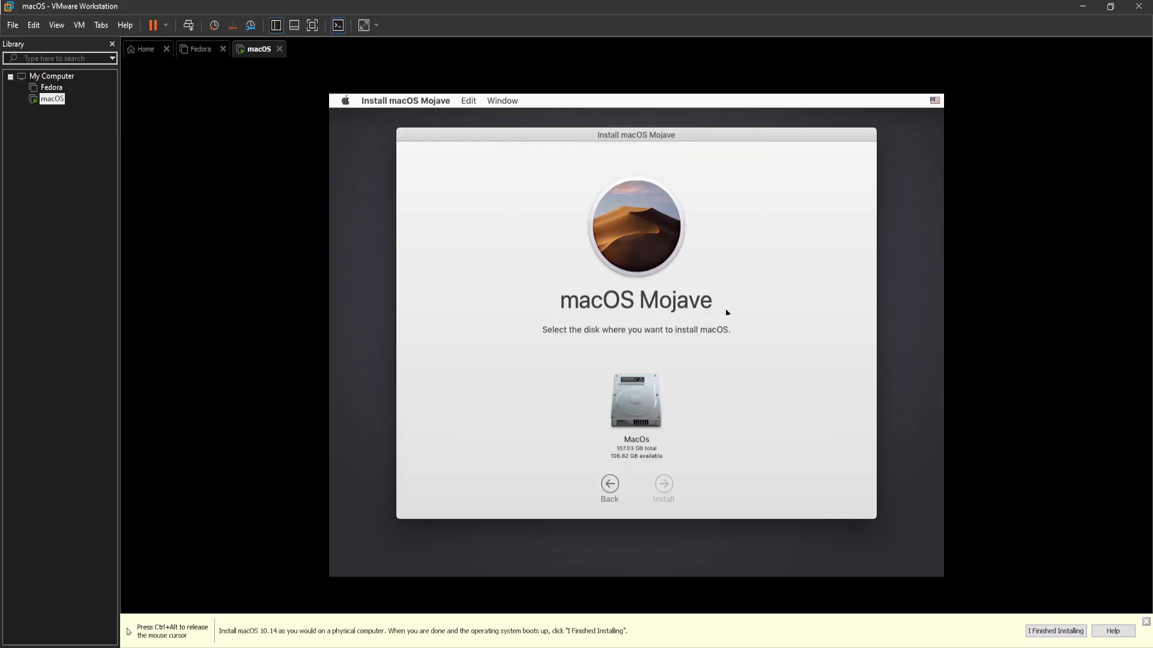
{"action": "left_click", "coordinate": [636, 396]}
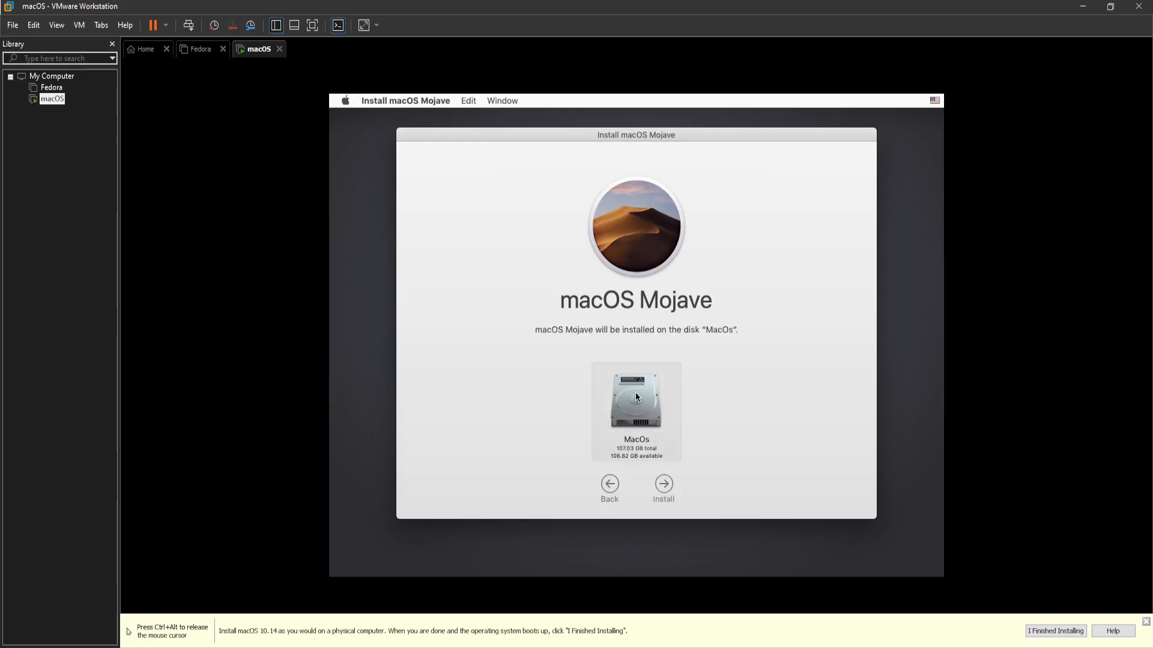
{"action": "left_click", "coordinate": [664, 486]}
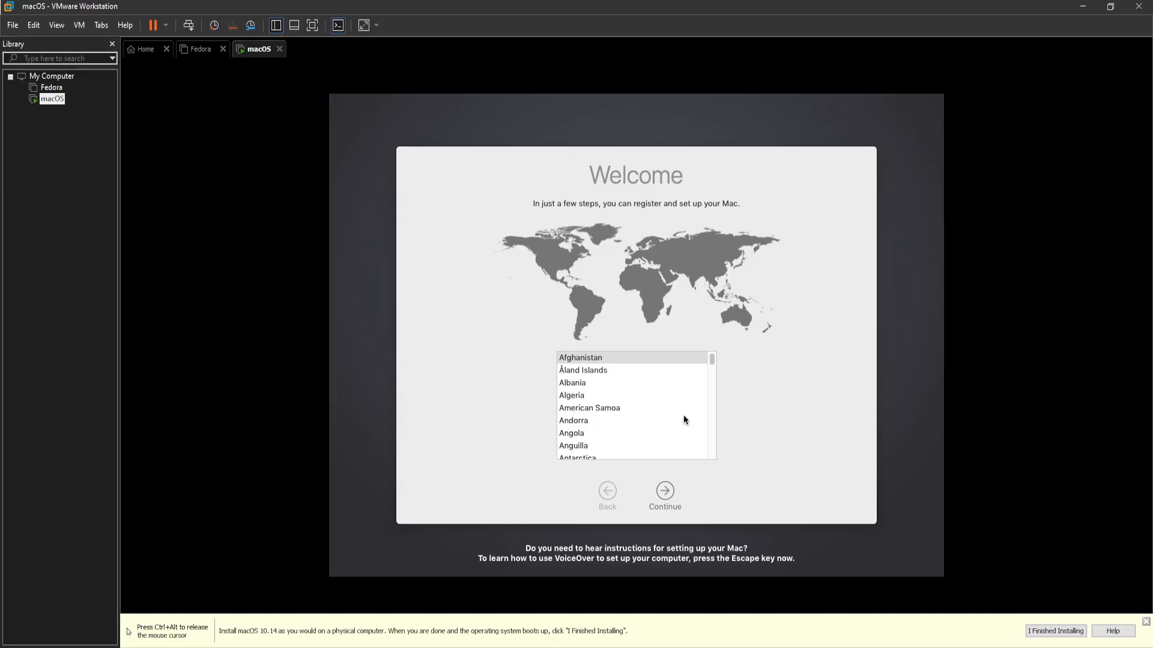
Find United States in the country list, select it, and continue to keyboard setup
{"action": "scroll", "coordinate": [683, 416], "scroll_direction": "down", "scroll_amount": 20}
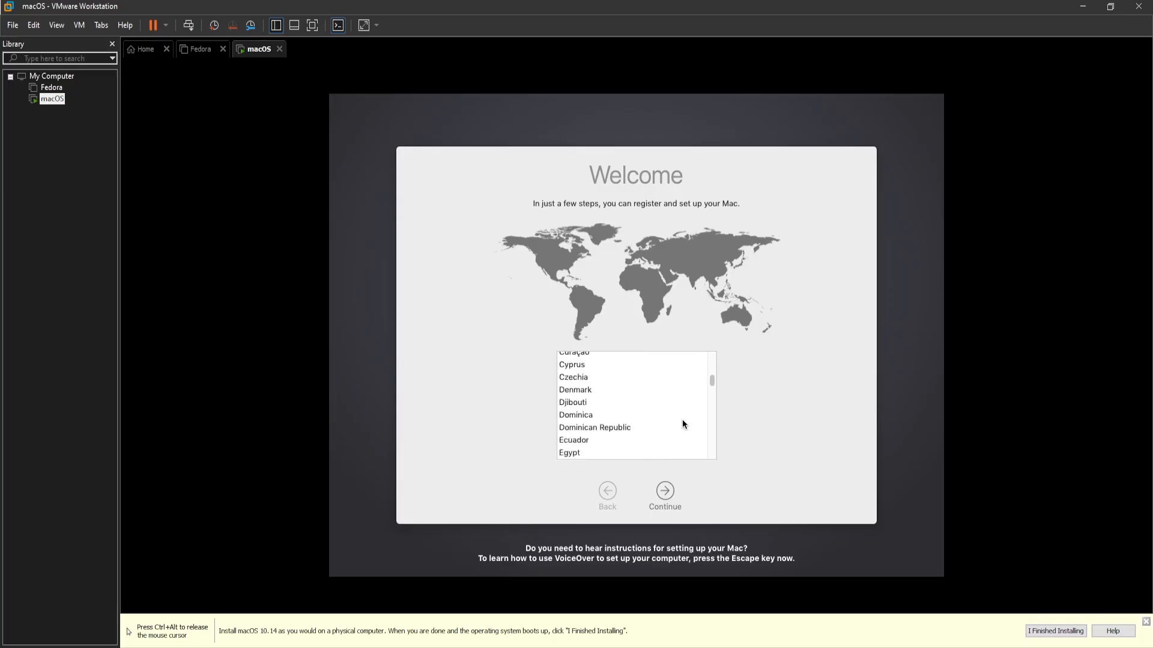
{"action": "scroll", "coordinate": [683, 421], "scroll_direction": "down", "scroll_amount": 20}
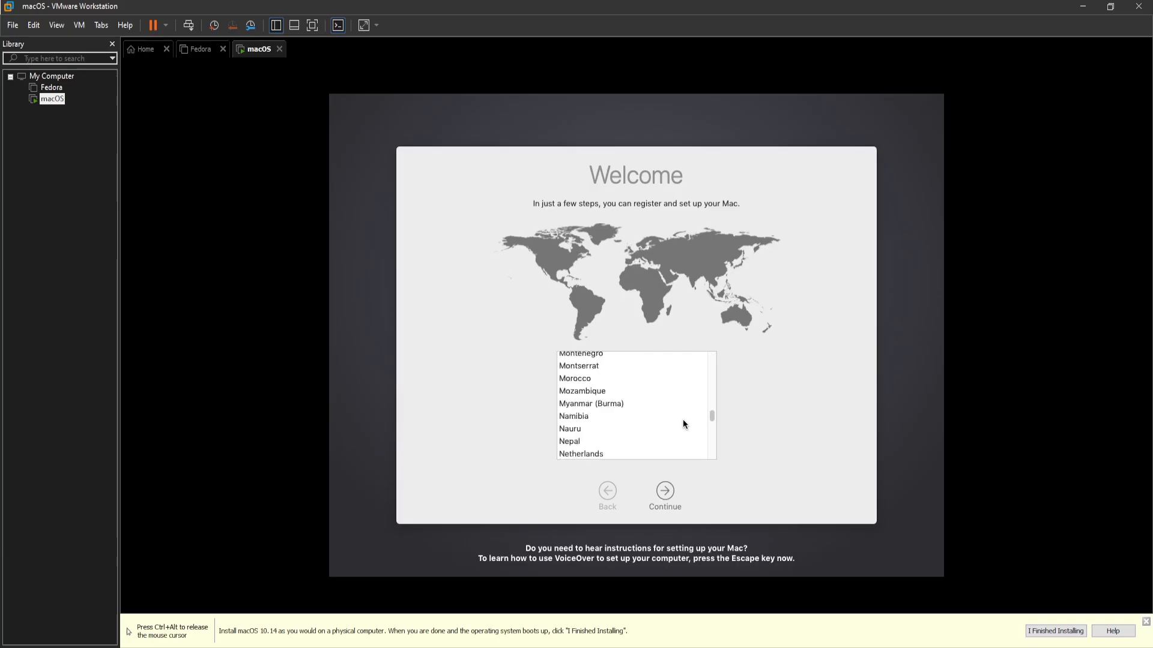
{"action": "scroll", "coordinate": [683, 420], "scroll_direction": "down", "scroll_amount": 15}
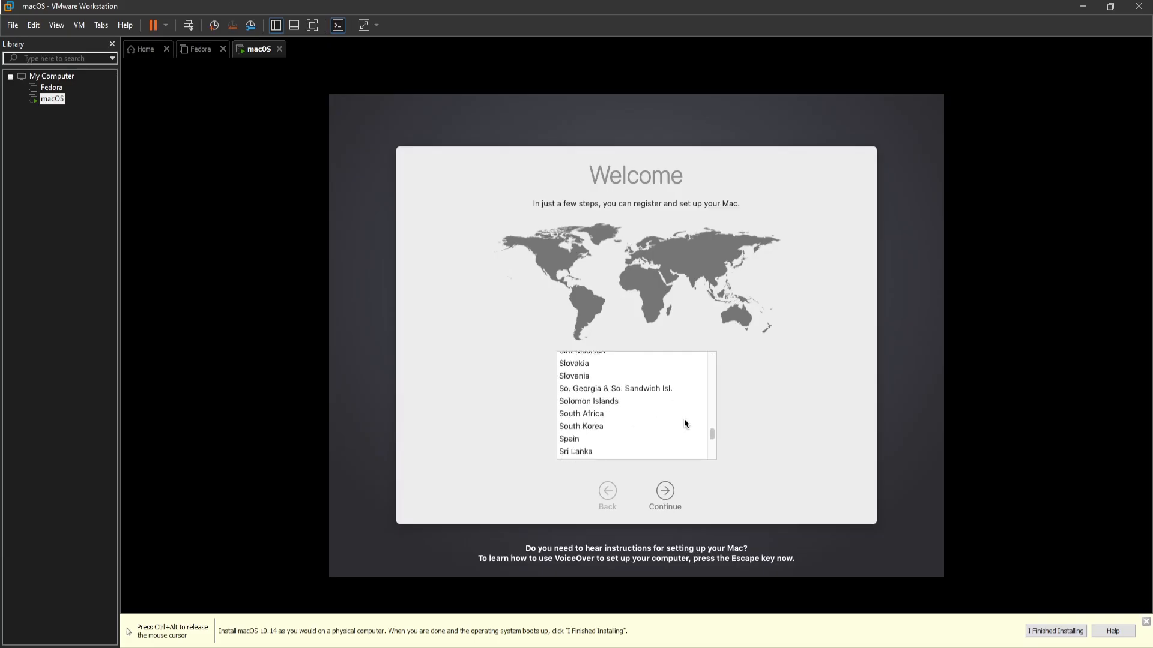
{"action": "scroll", "coordinate": [673, 412], "scroll_direction": "down", "scroll_amount": 8}
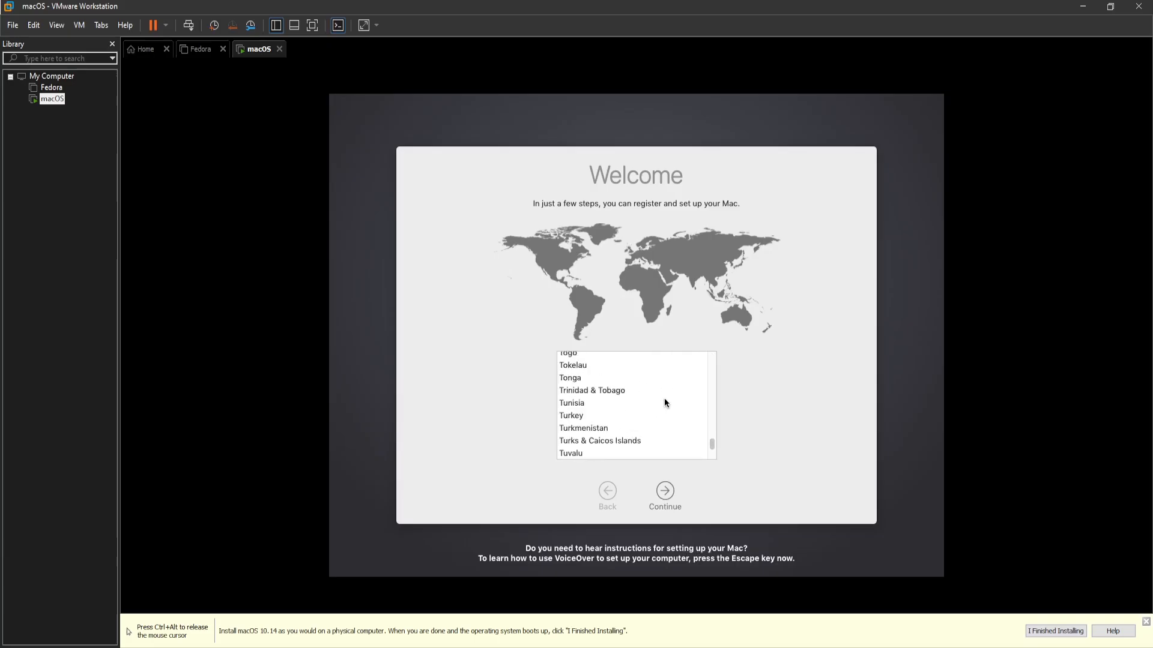
{"action": "scroll", "coordinate": [654, 411], "scroll_direction": "down", "scroll_amount": 6}
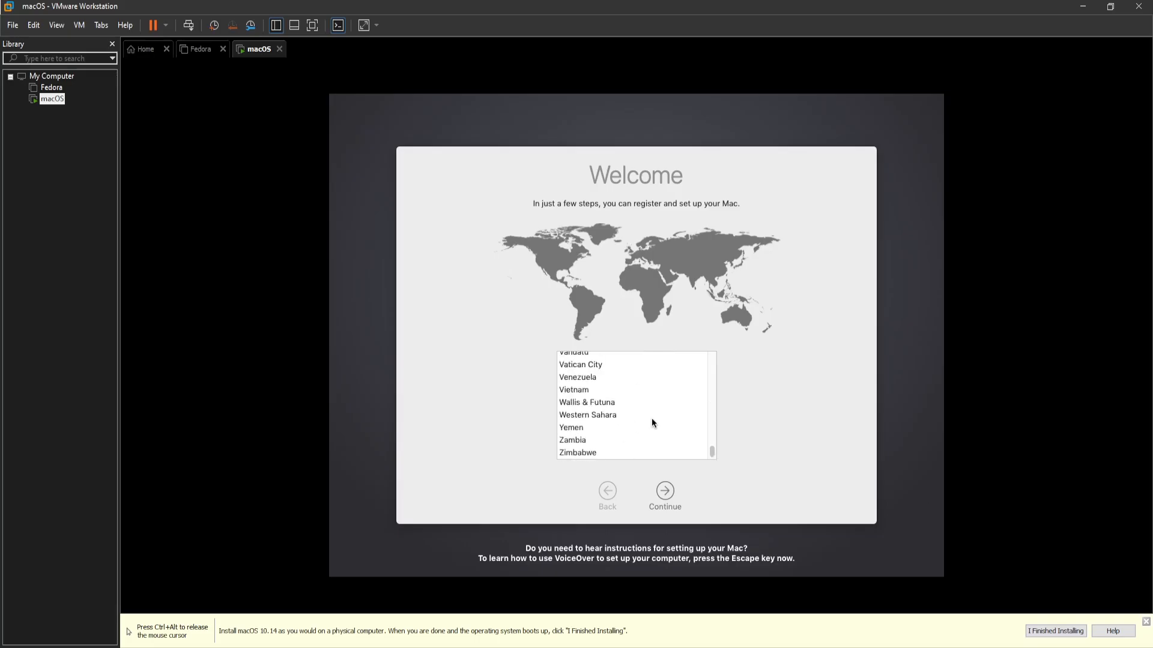
{"action": "scroll", "coordinate": [650, 418], "scroll_direction": "up", "scroll_amount": 2}
{"action": "scroll", "coordinate": [654, 412], "scroll_direction": "up", "scroll_amount": 20}
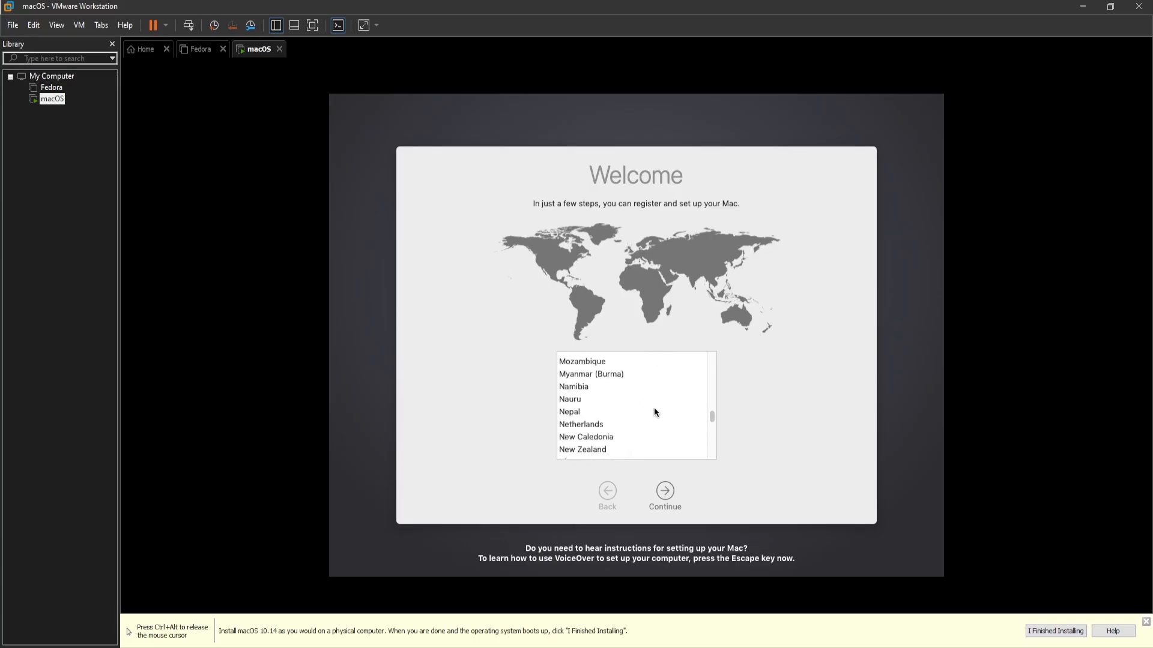
{"action": "scroll", "coordinate": [654, 408], "scroll_direction": "up", "scroll_amount": 20}
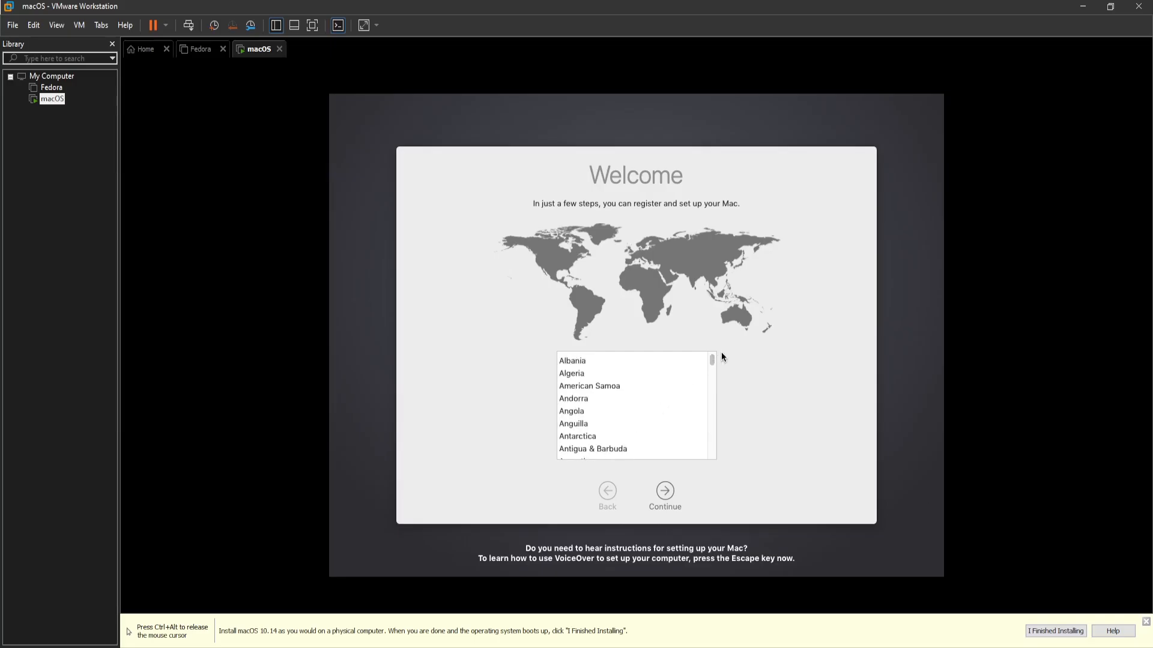
{"action": "left_click_drag", "start_coordinate": [714, 365], "coordinate": [715, 450]}
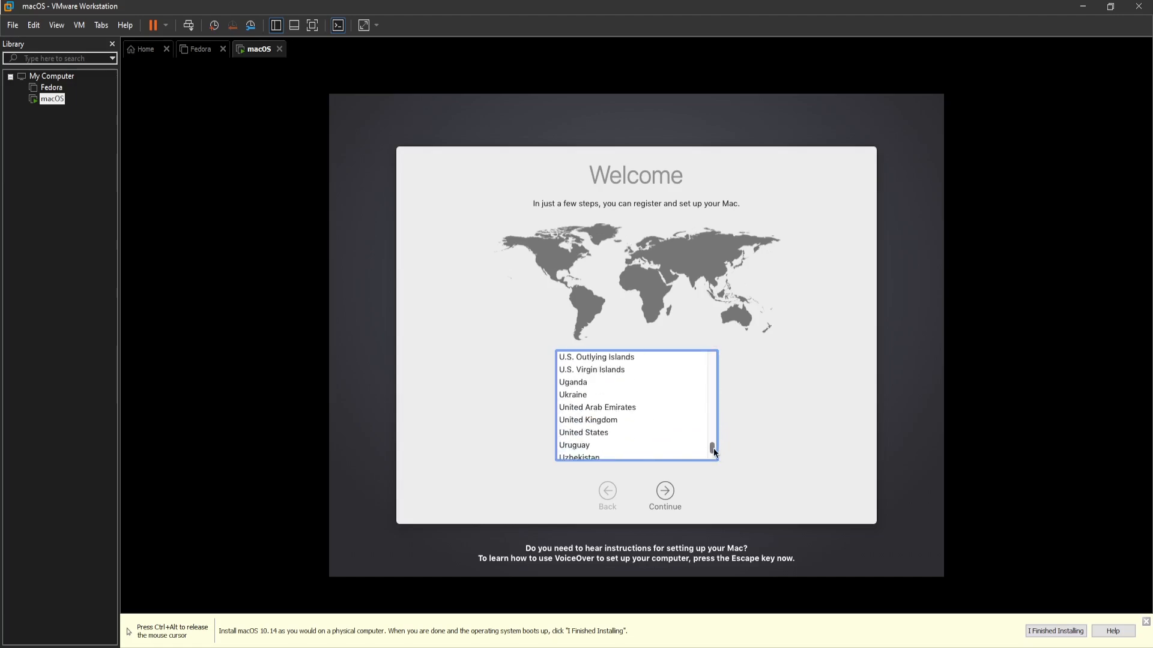
{"action": "left_click", "coordinate": [570, 433]}
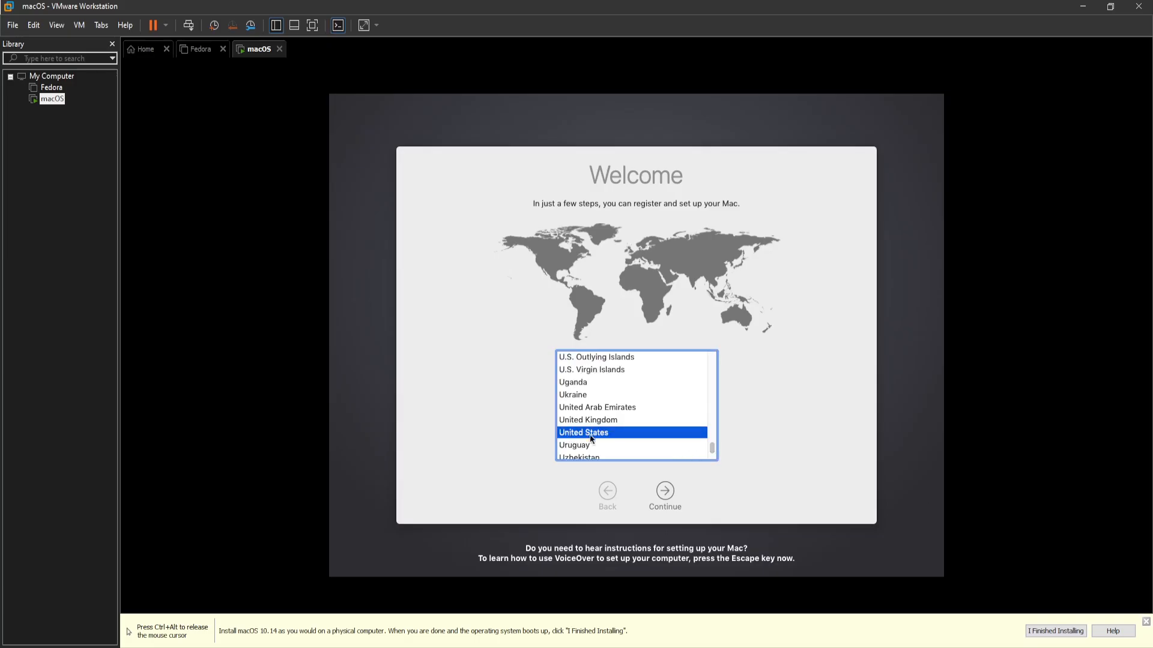
{"action": "left_click", "coordinate": [670, 494]}
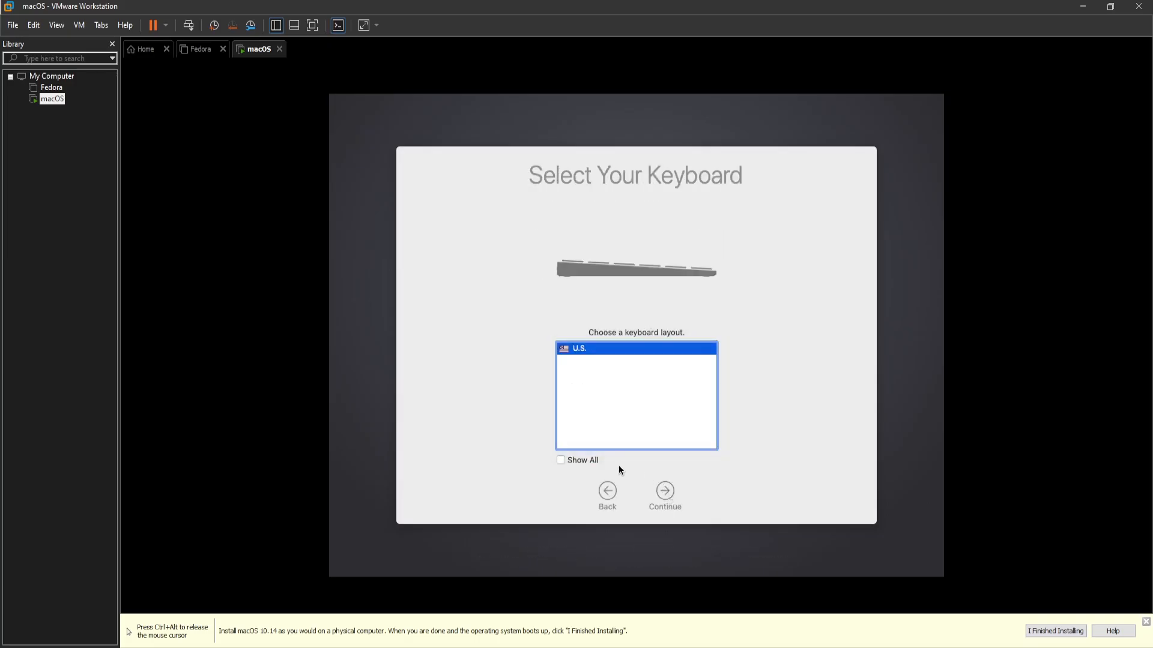
Keep the U.S. keyboard, pass Data & Privacy, and choose not to transfer any information
{"action": "left_click", "coordinate": [665, 500]}
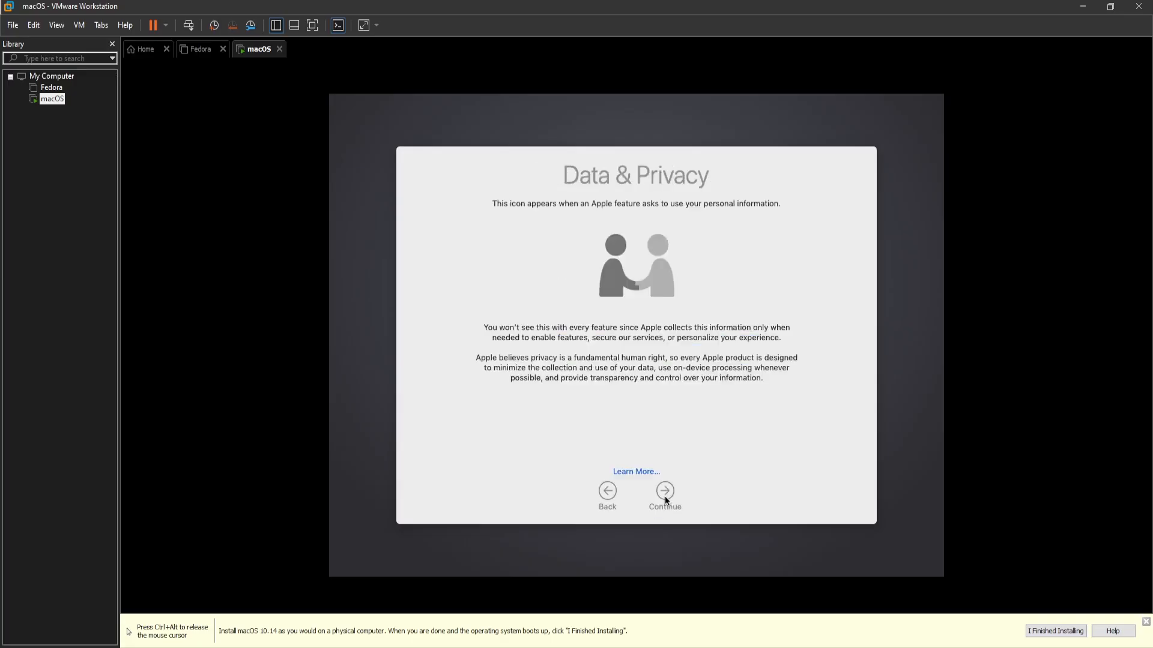
{"action": "left_click", "coordinate": [662, 497]}
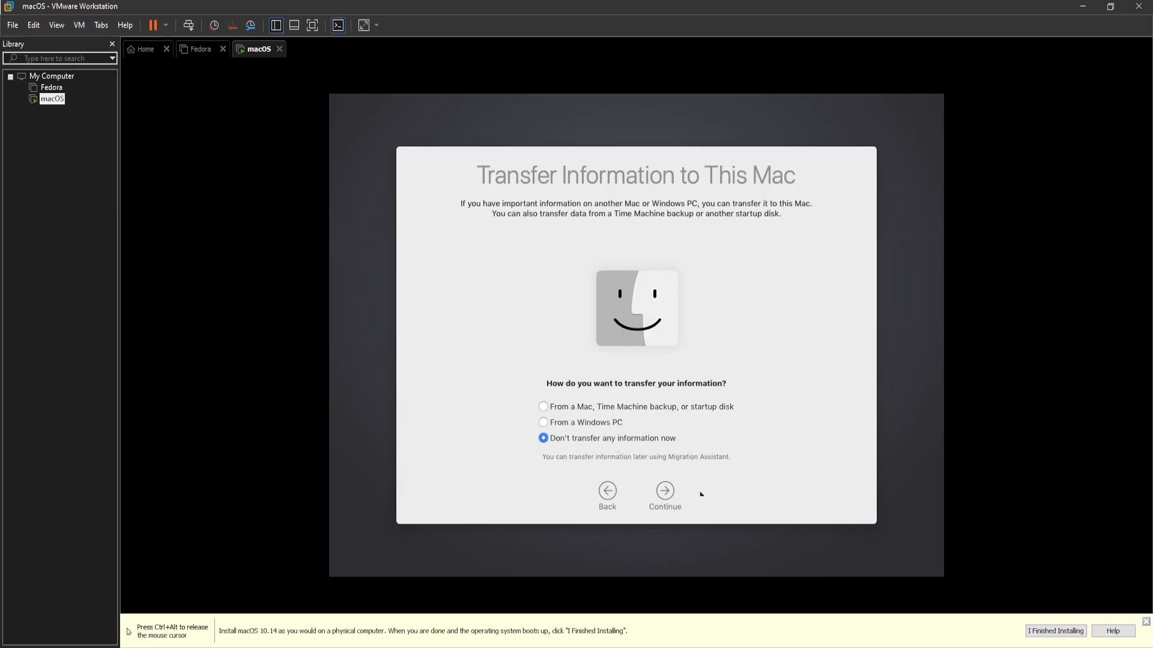
{"action": "left_click", "coordinate": [666, 497]}
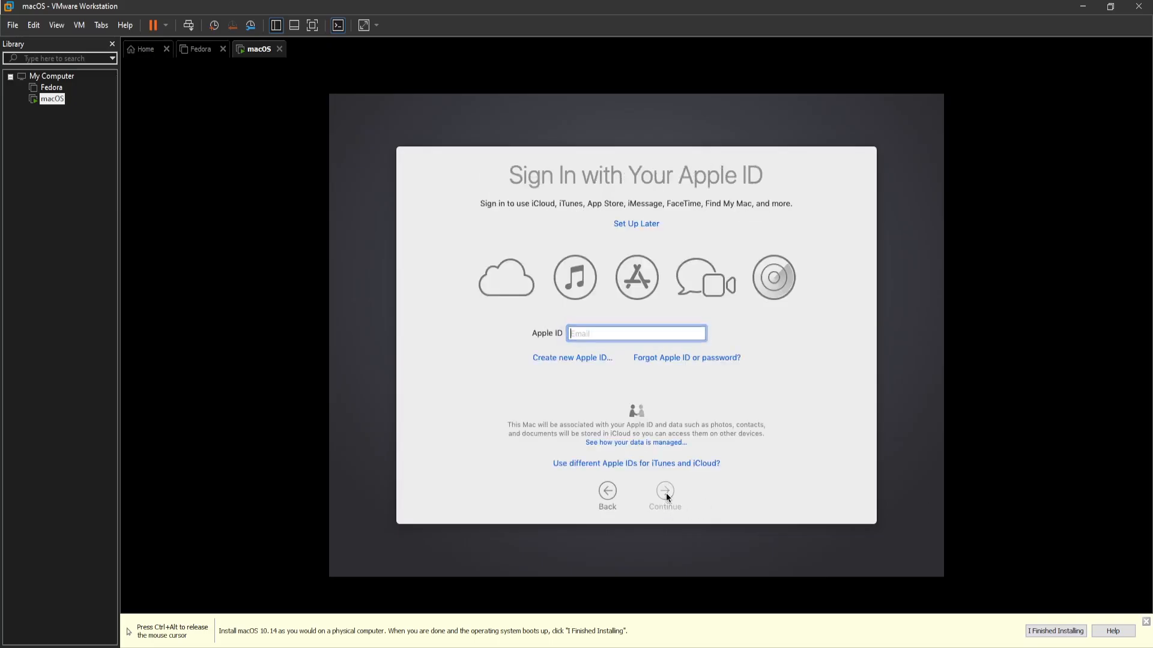
Move the Proton Pass window aside on the host, then skip Apple ID sign-in via Set Up Later
{"action": "key", "text": "ctrl+alt"}
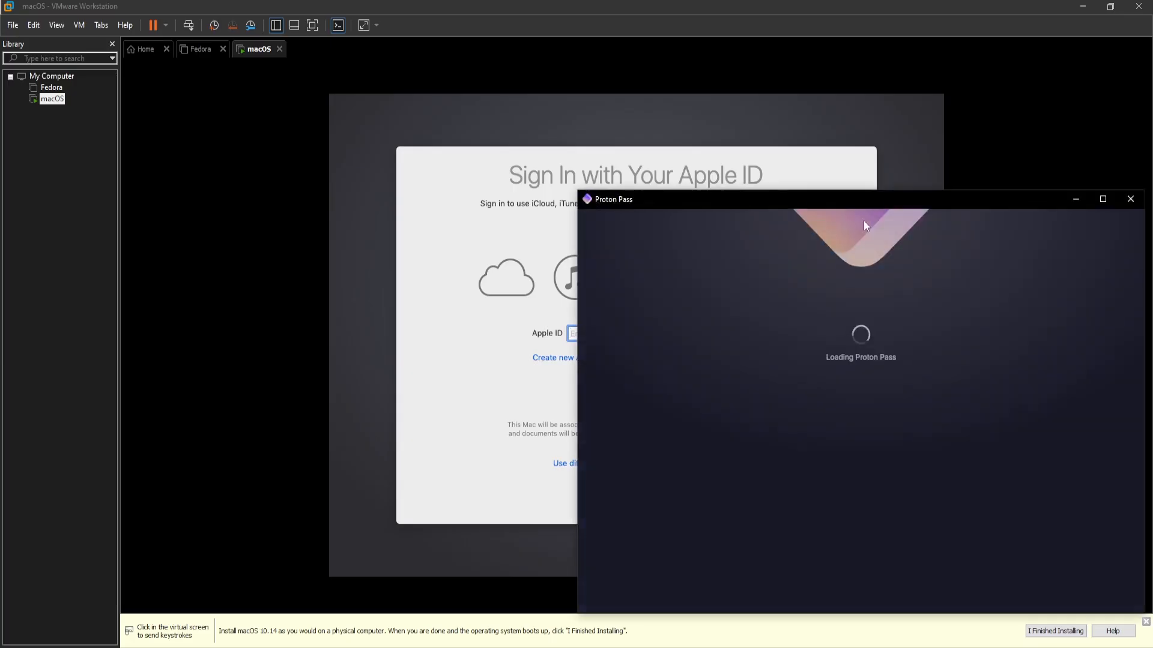
{"action": "left_click_drag", "start_coordinate": [839, 202], "coordinate": [1152, 213]}
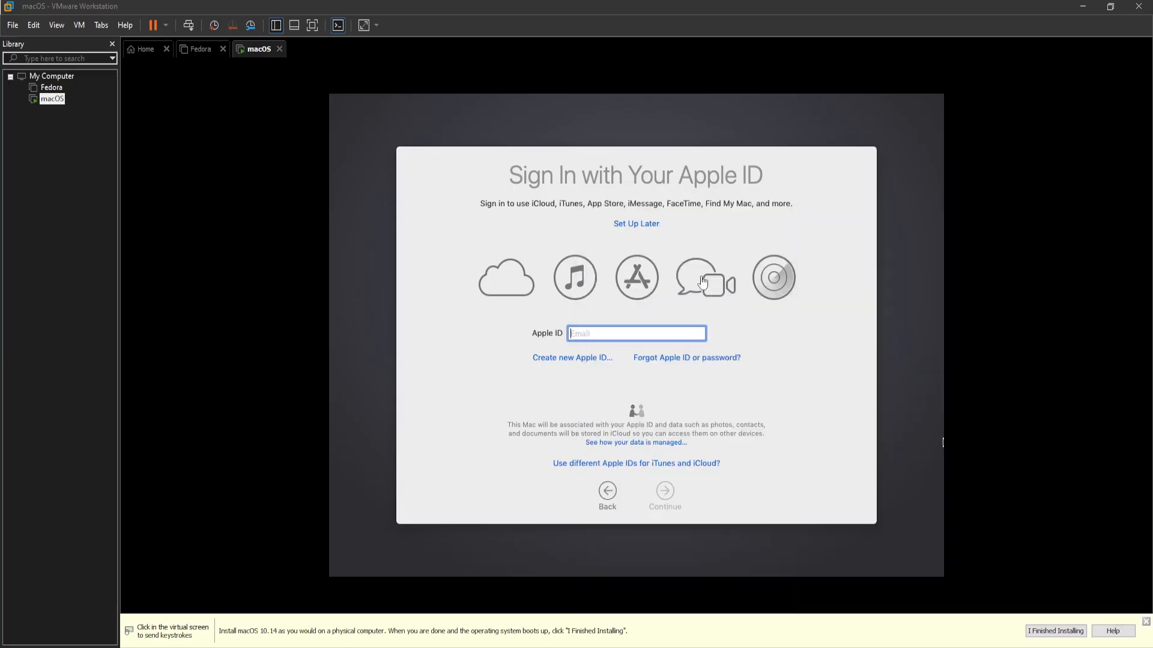
{"action": "left_click", "coordinate": [651, 226]}
{"action": "left_click", "coordinate": [651, 227]}
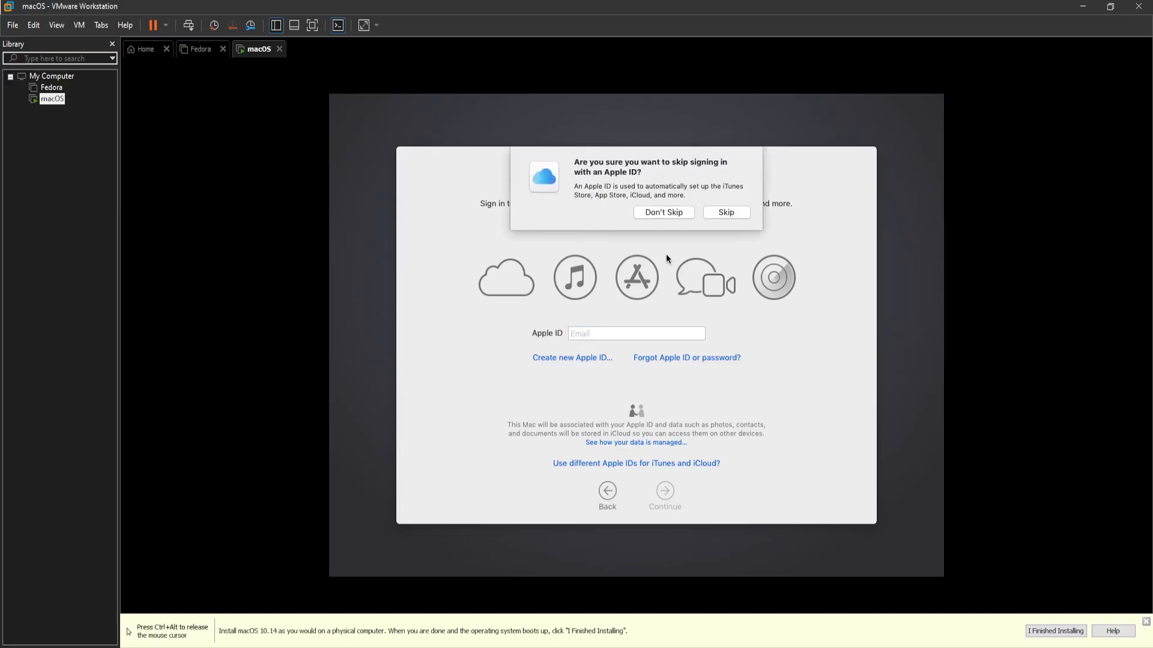
{"action": "left_click", "coordinate": [715, 213]}
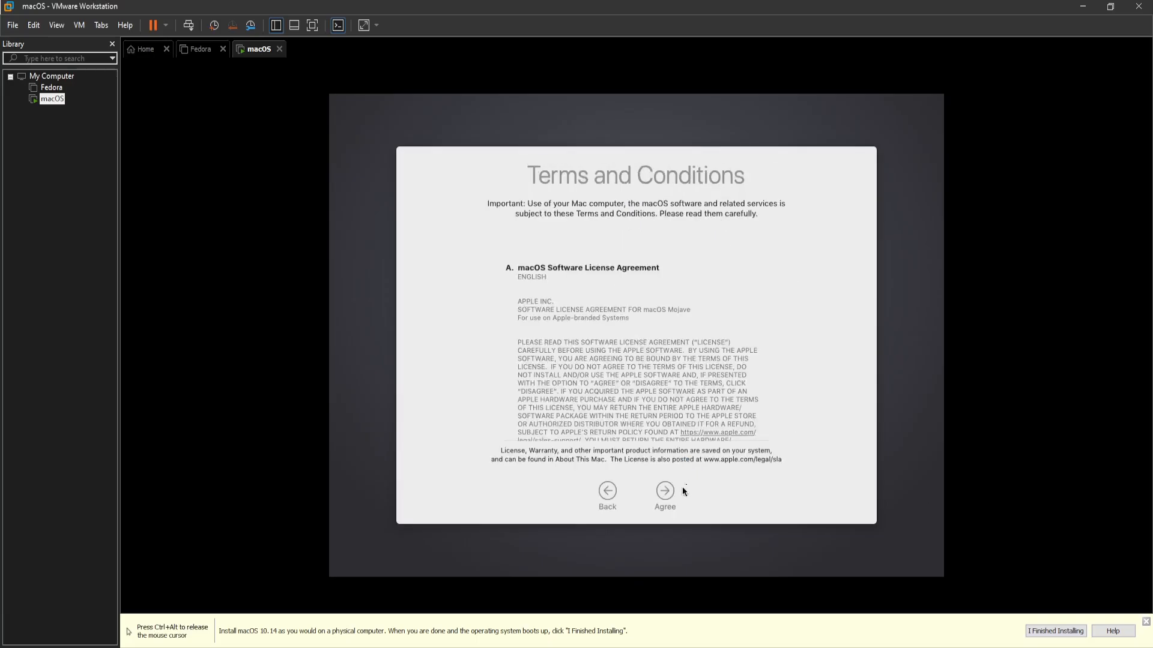
Agree to the macOS licence terms and enter the user's full name
{"action": "left_click", "coordinate": [665, 494]}
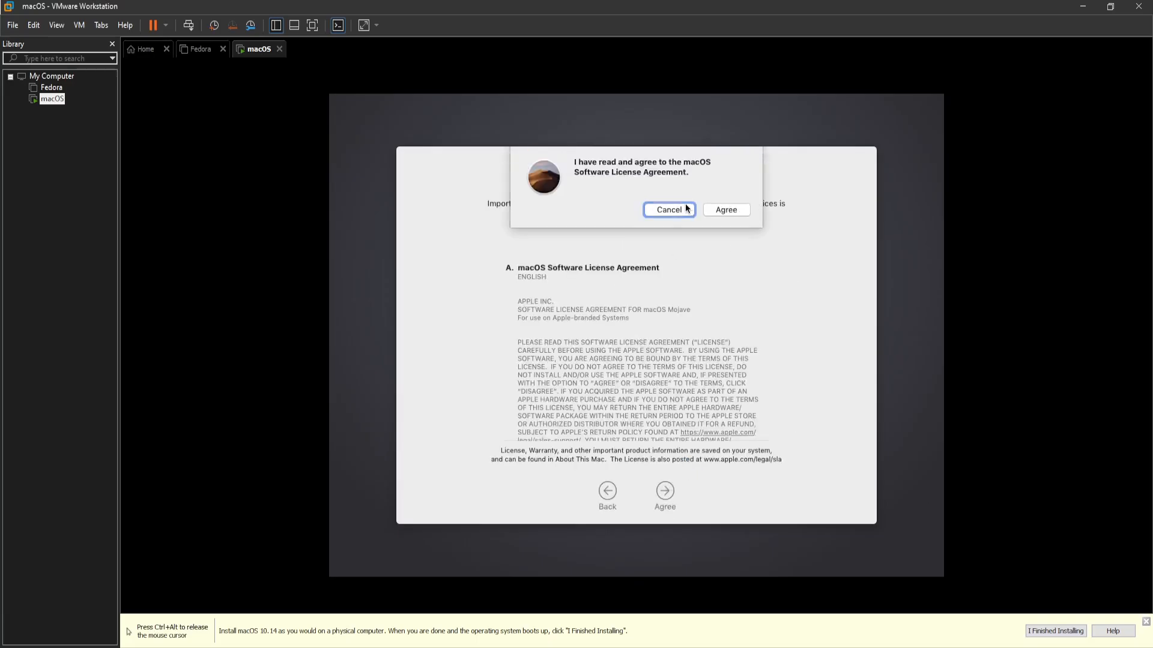
{"action": "left_click", "coordinate": [710, 211]}
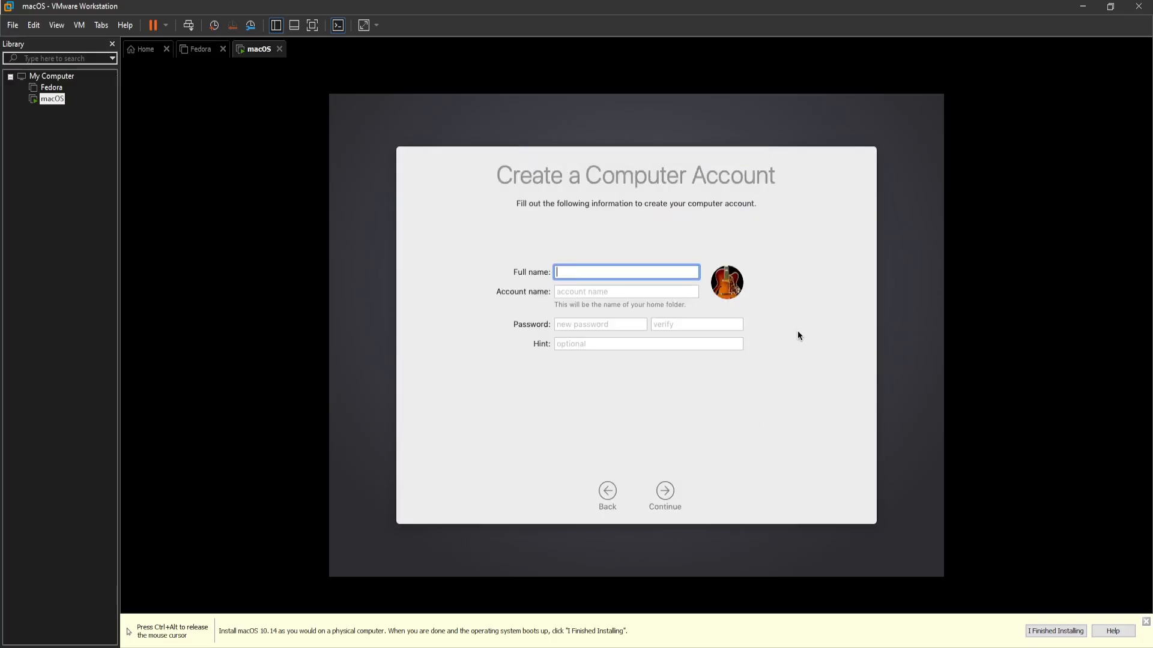
{"action": "type", "text": "365webx"}
Fill in the account name, set and verify the account password, and create the account
{"action": "left_click", "coordinate": [561, 291]}
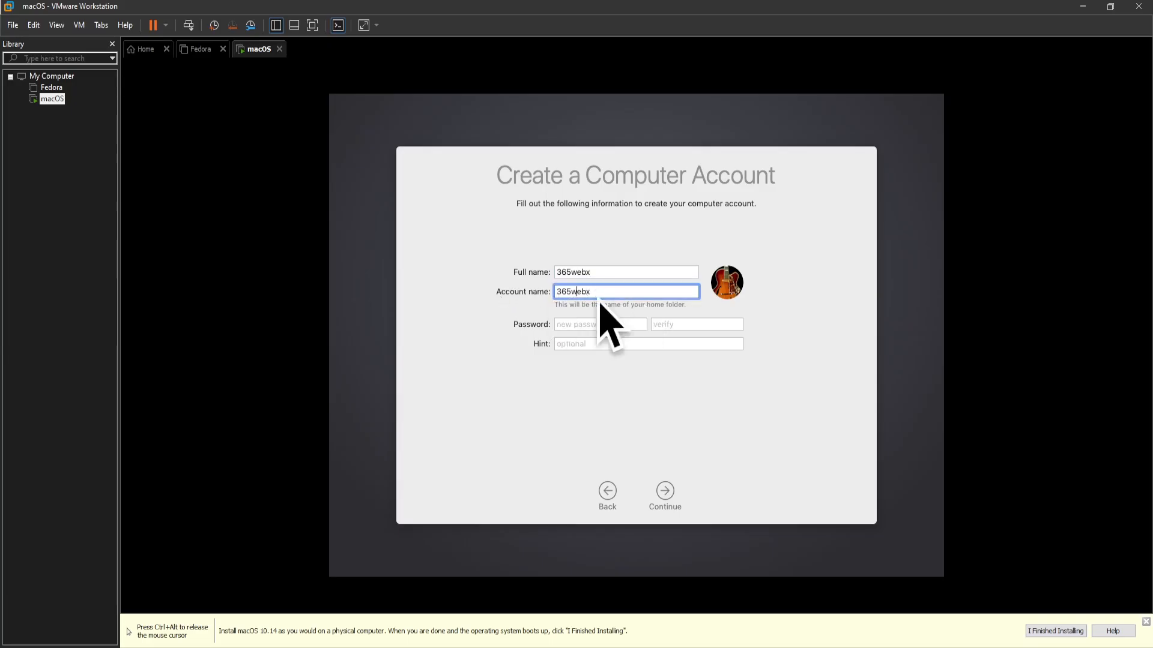
{"action": "left_click", "coordinate": [591, 323]}
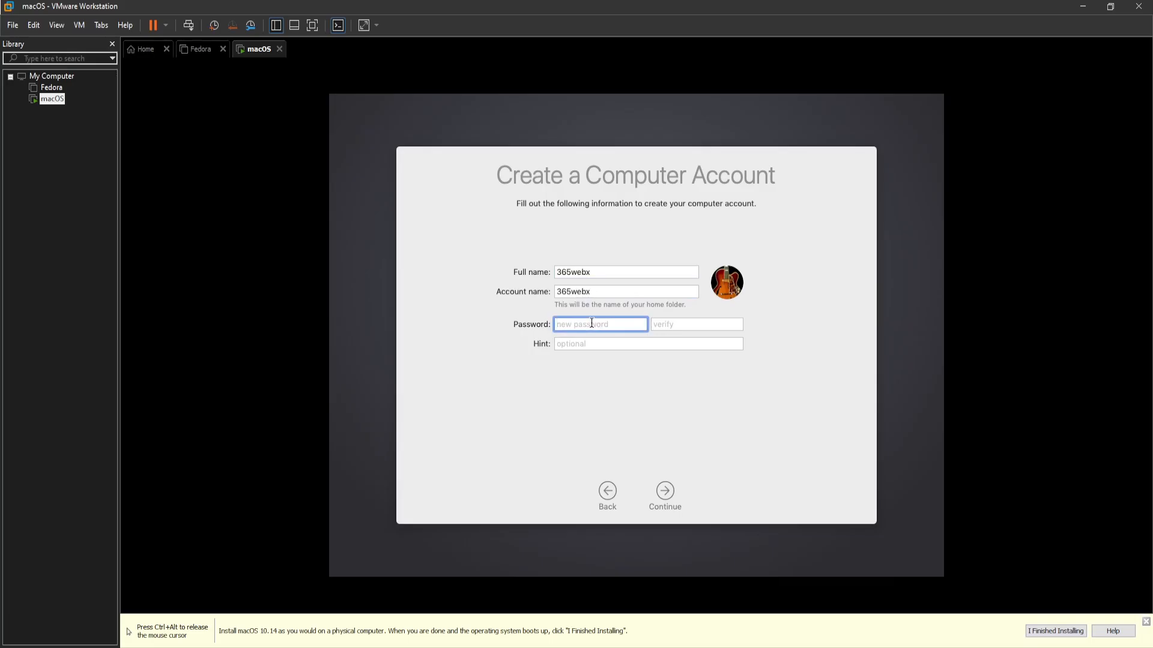
{"action": "type", "text": "*"}
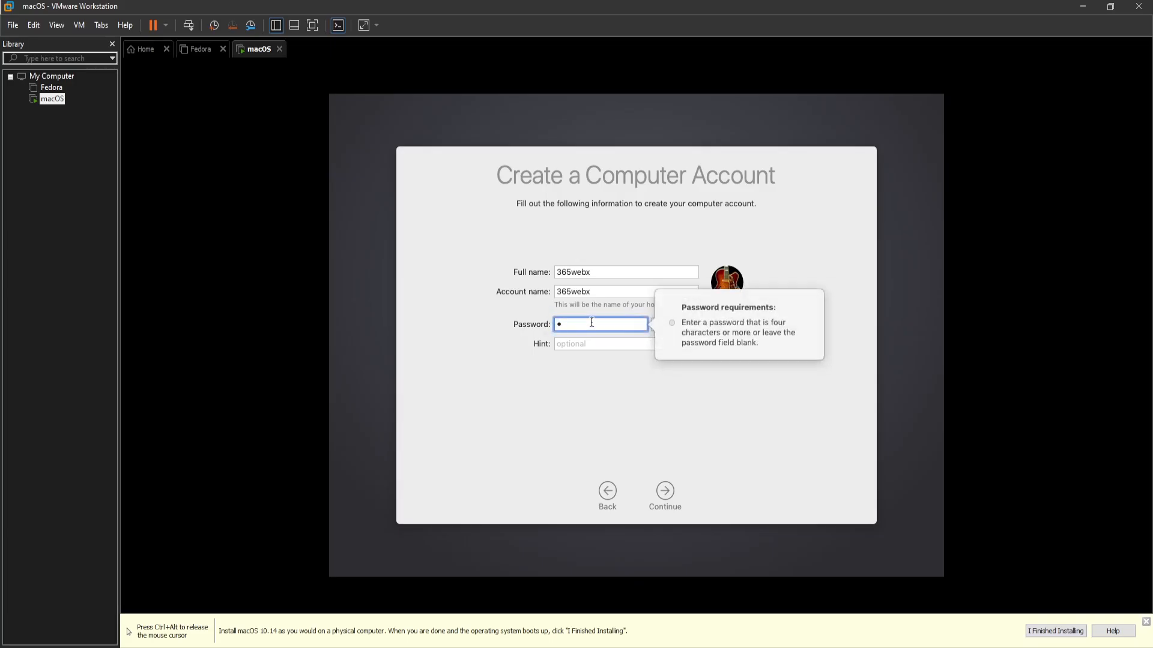
{"action": "type", "text": "234"}
{"action": "key", "text": "Tab"}
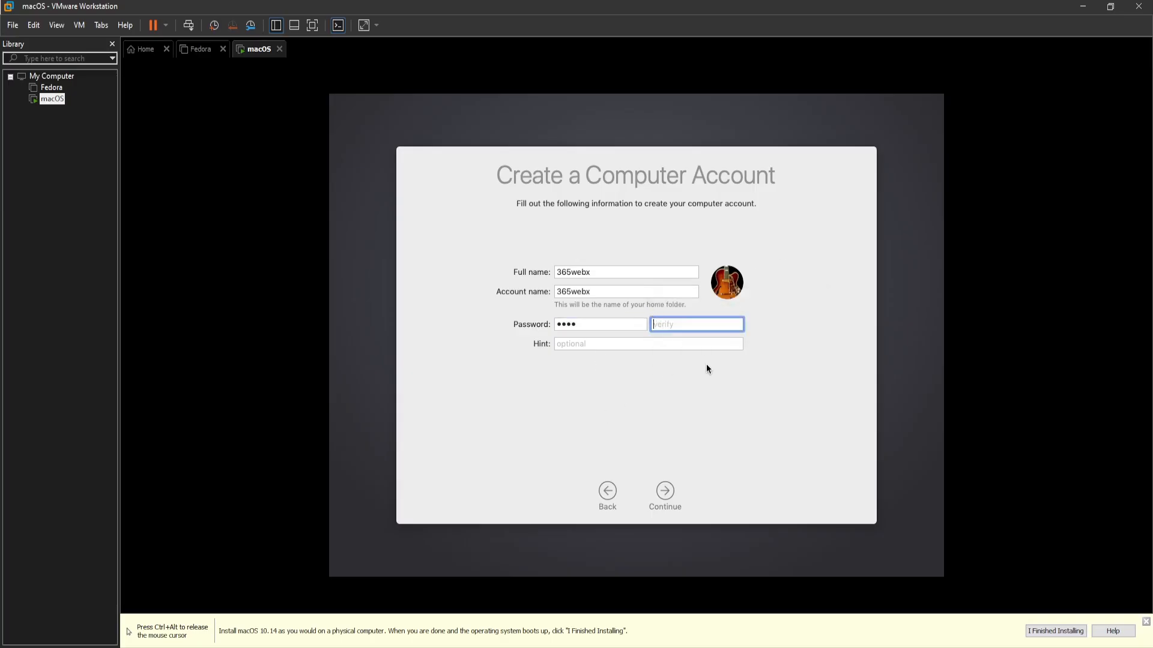
{"action": "type", "text": "1234"}
{"action": "left_click", "coordinate": [666, 501]}
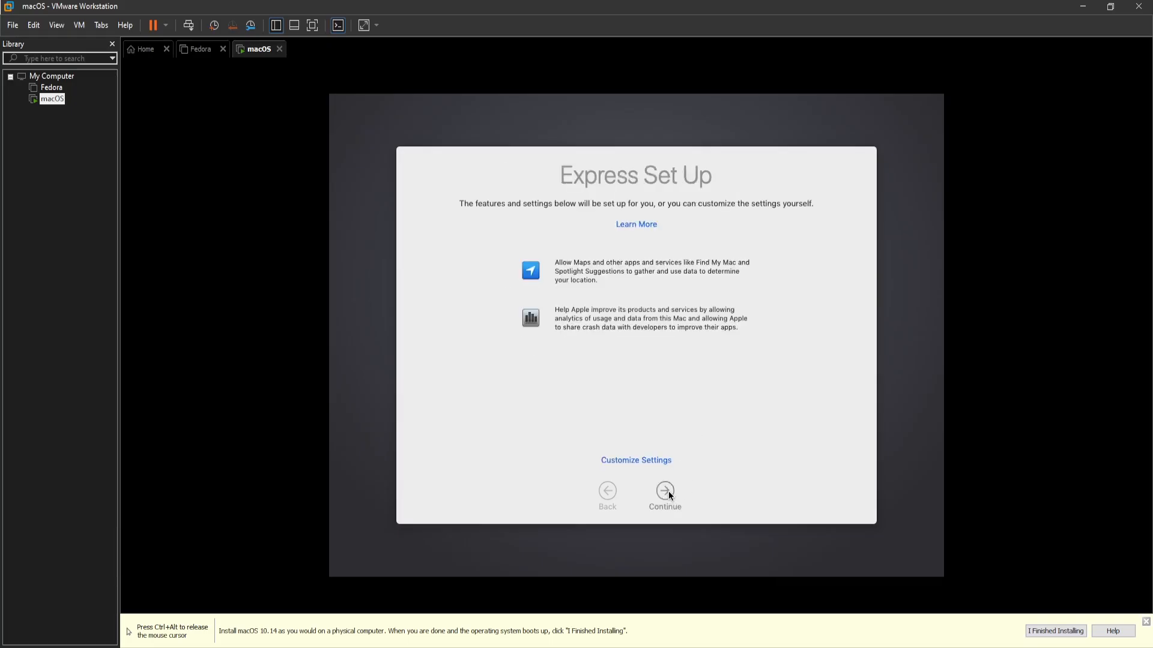
Accept the express settings, pick the Dark appearance, and finish setup to the Finder desktop
{"action": "left_click", "coordinate": [667, 492]}
{"action": "key", "text": "ctrl+alt"}
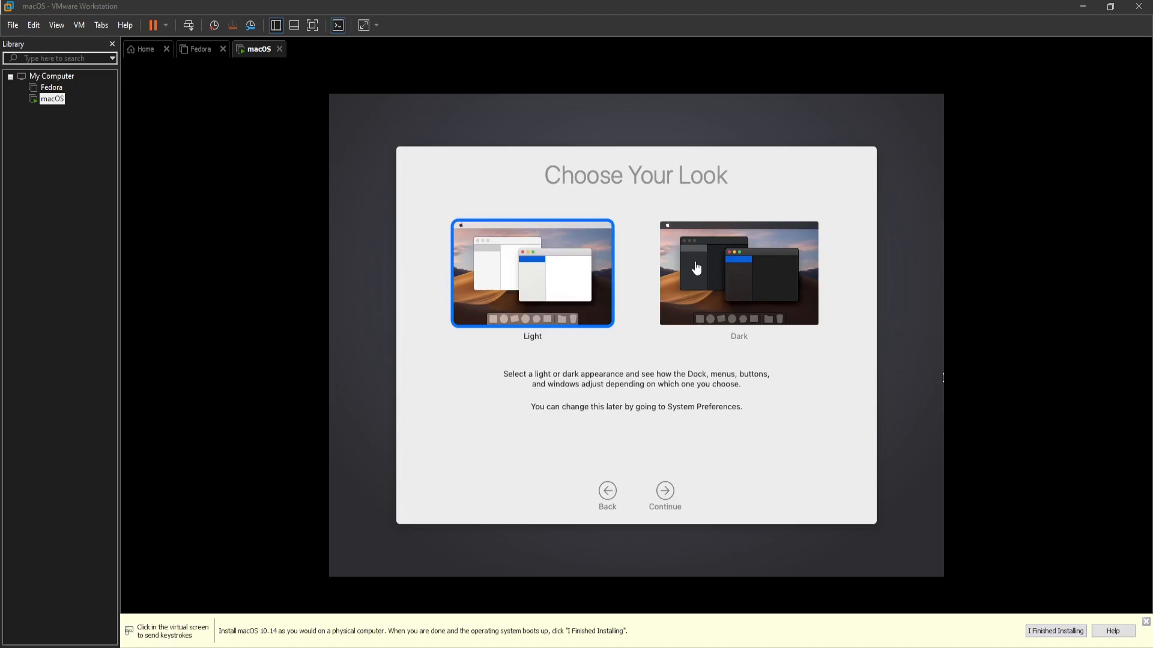
{"action": "left_click", "coordinate": [697, 269]}
{"action": "left_click", "coordinate": [721, 266]}
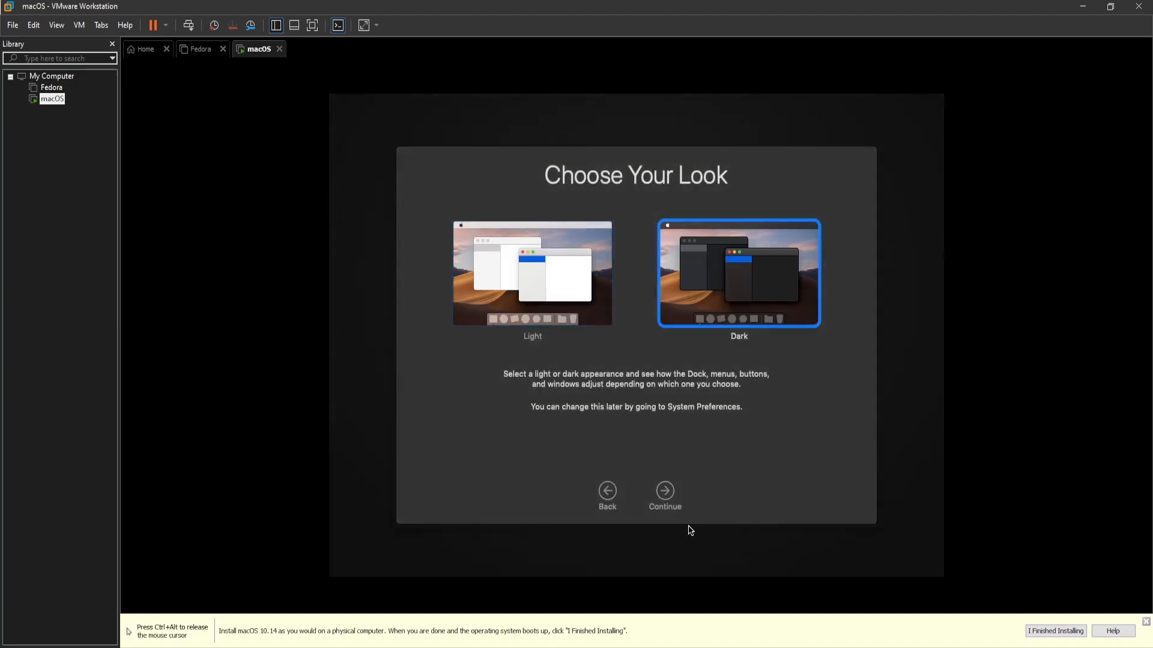
{"action": "left_click", "coordinate": [671, 500]}
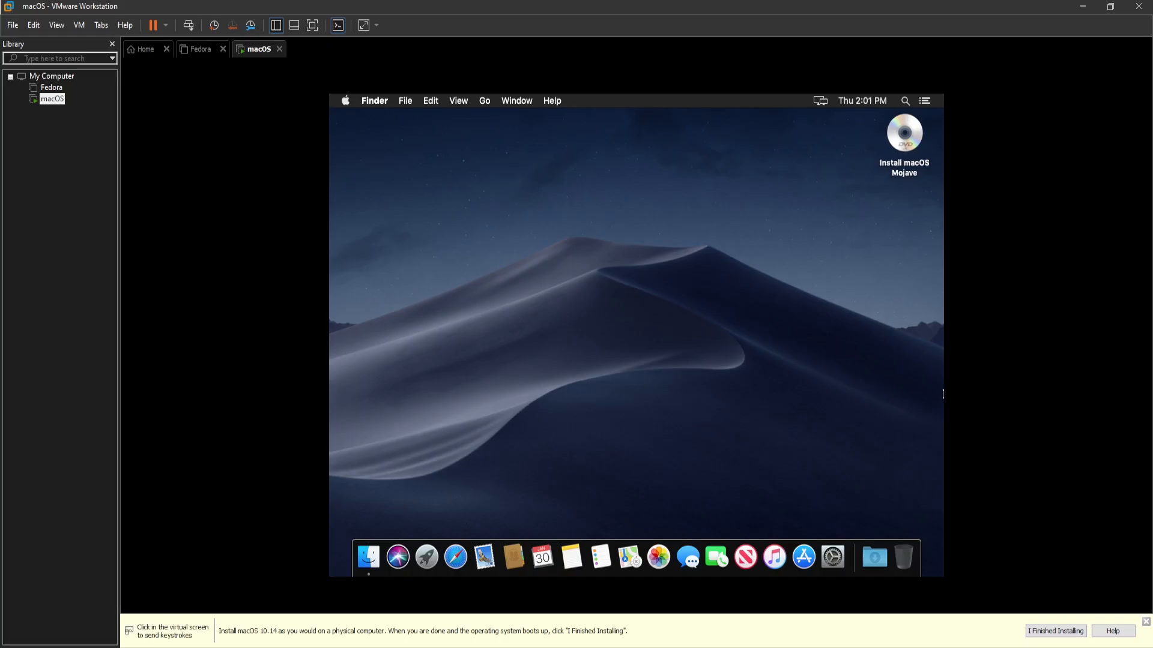
{"action": "left_click", "coordinate": [940, 394]}
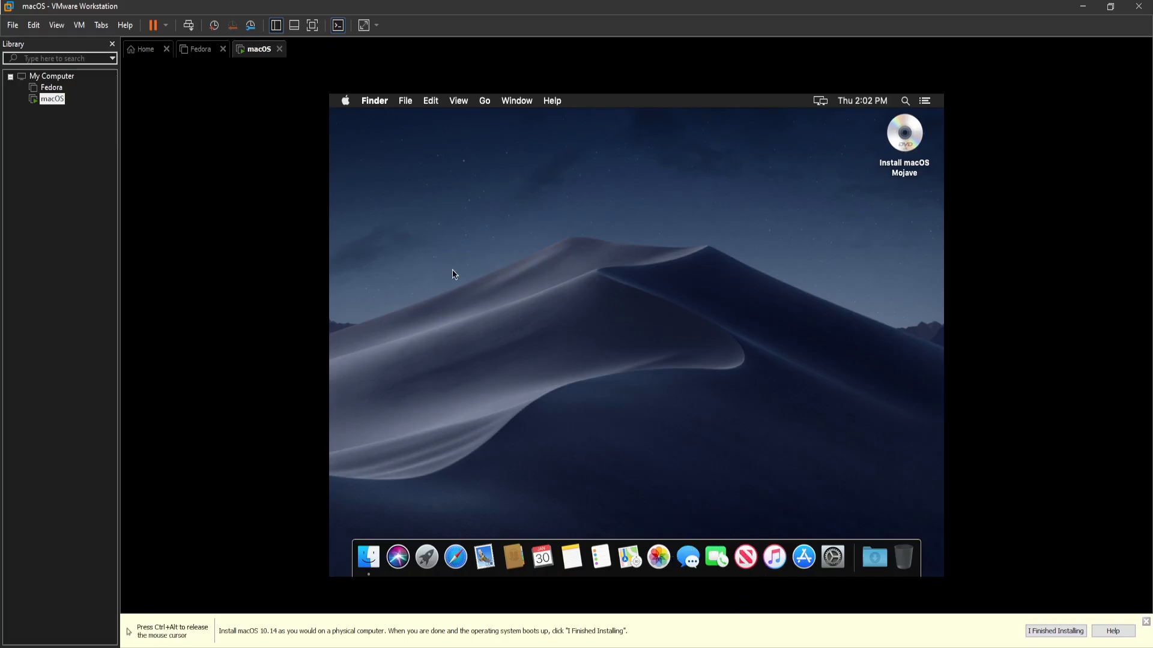
{"action": "key", "text": "ctrl+alt"}
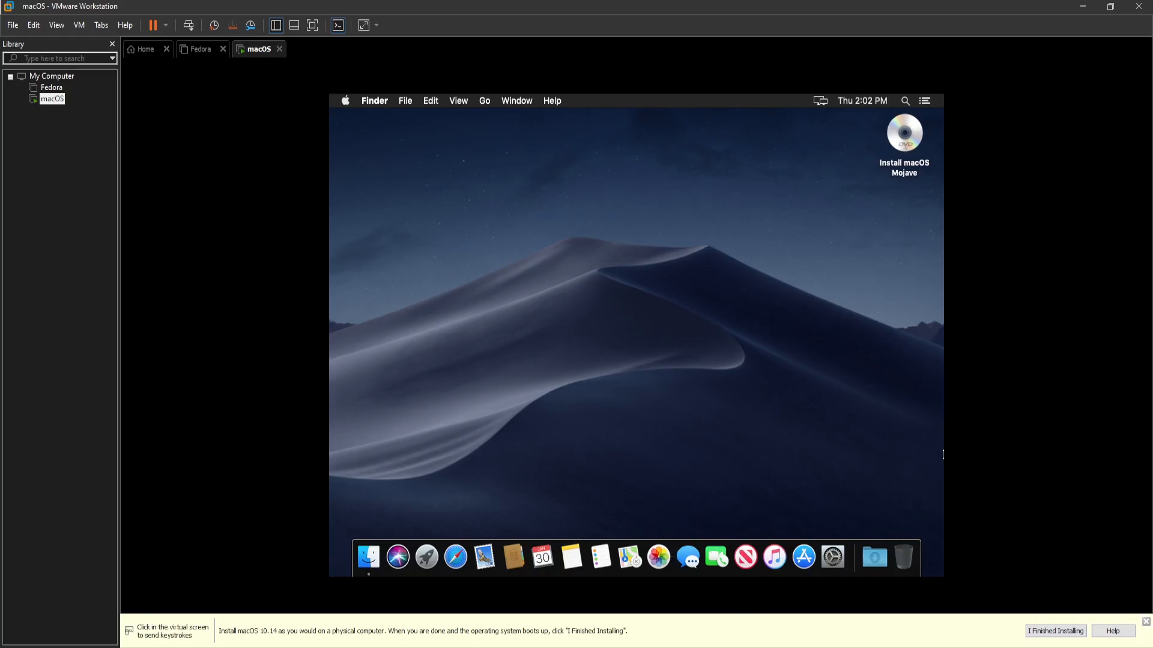